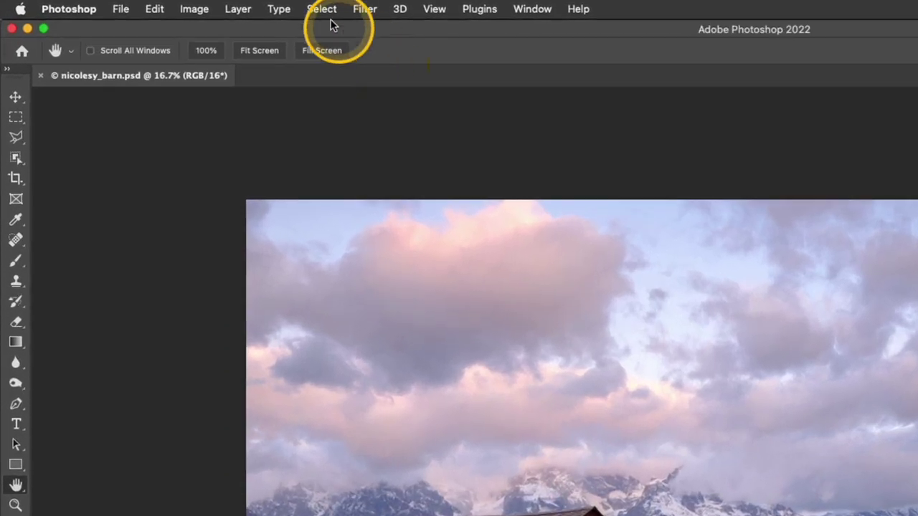
- Start a Color Range selection of the image's Highlights and set its range to 73
left_click(195, 5)
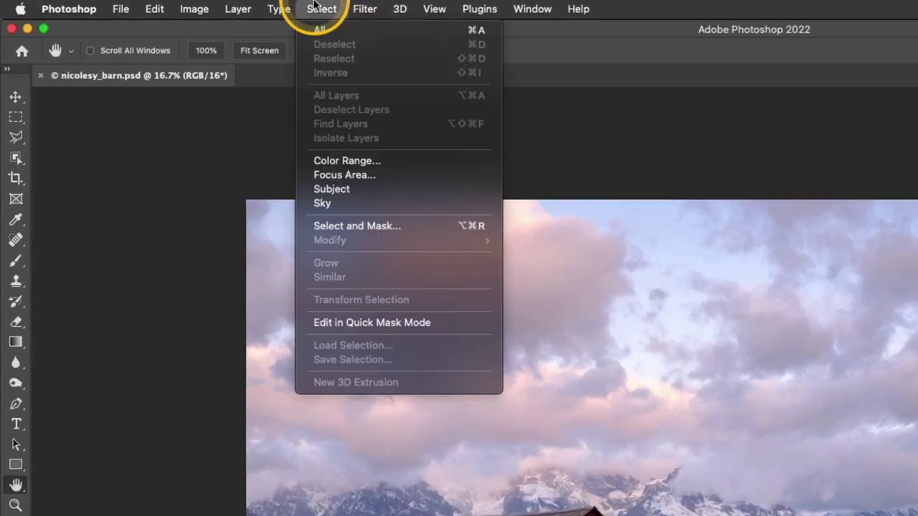
left_click(378, 160)
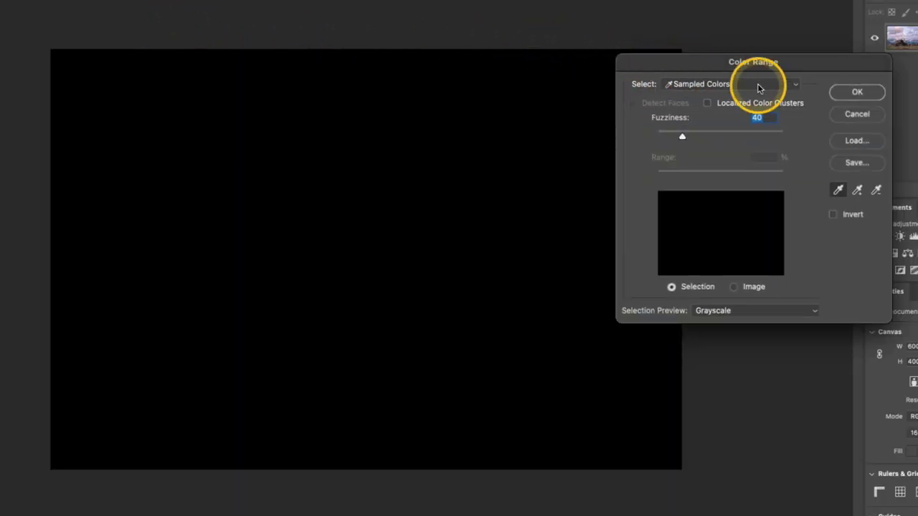
left_click(757, 83)
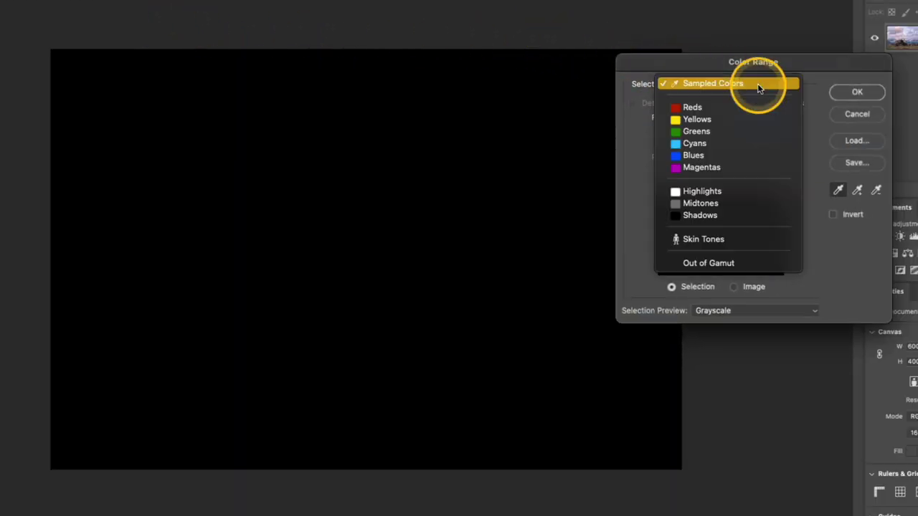
left_click(761, 192)
left_click_drag(663, 177, 693, 177)
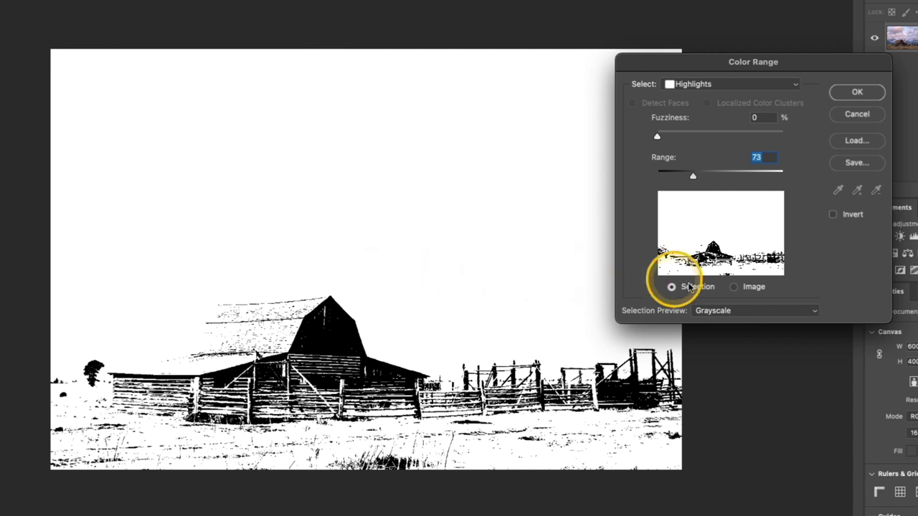
- View the photo with the selection preview set to None, and return the preview to Grayscale
left_click(750, 311)
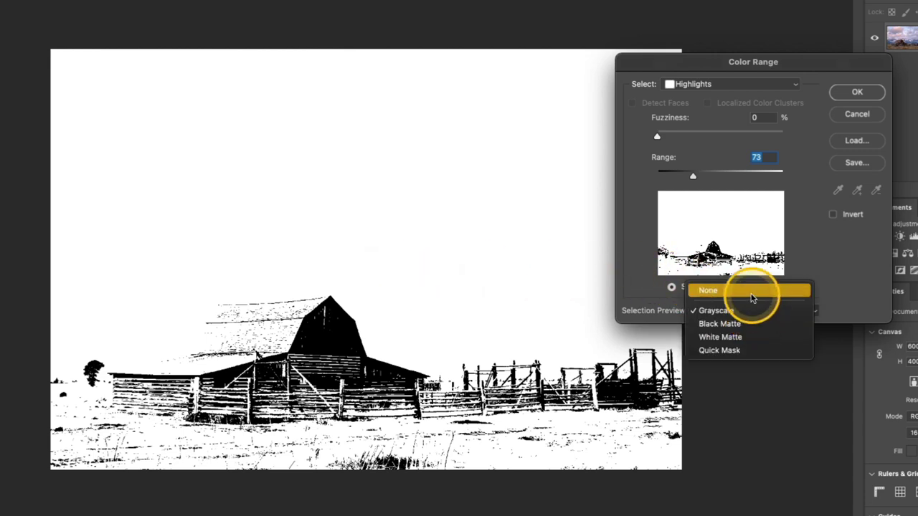
left_click(752, 295)
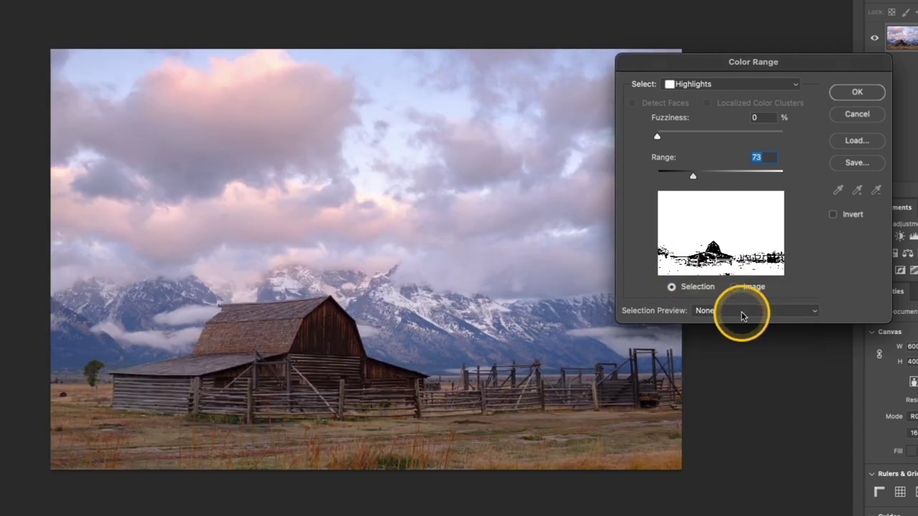
left_click(743, 310)
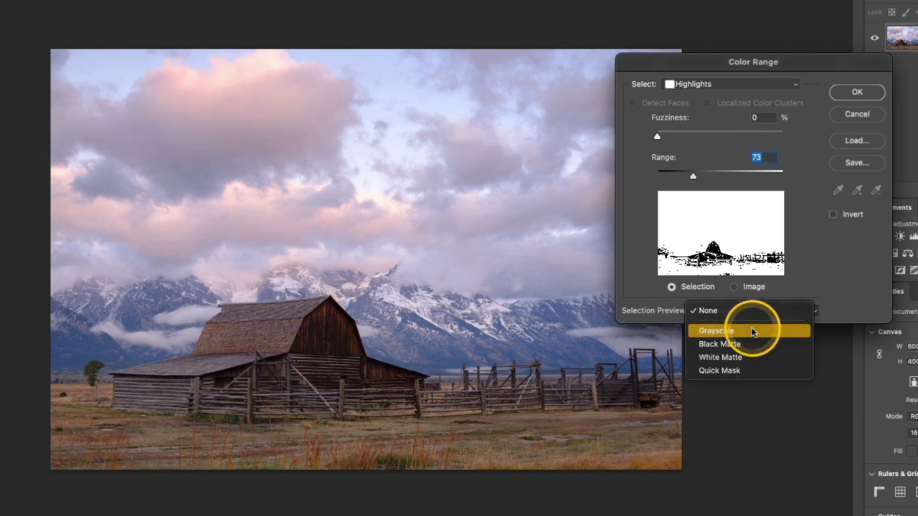
left_click(753, 330)
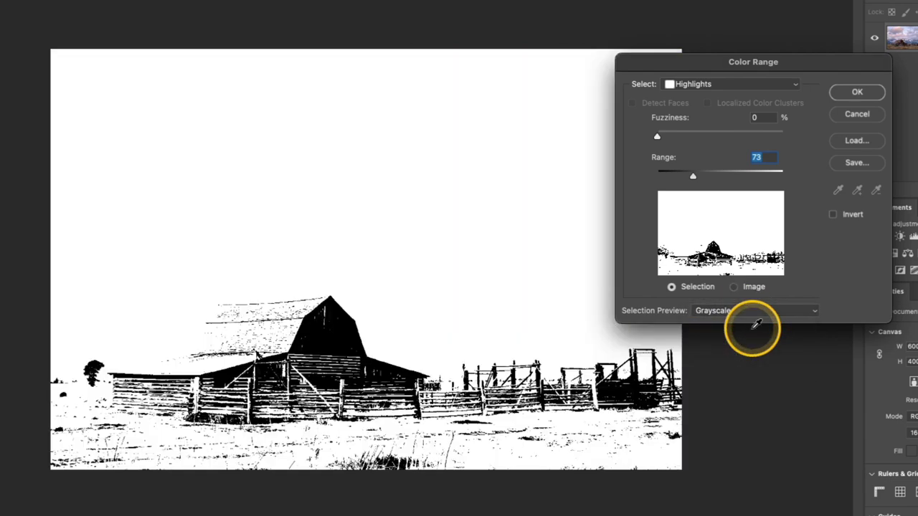
- Show the image in the Color Range thumbnail and create the highlights selection with 23% fuzziness and a range of 187
left_click(734, 288)
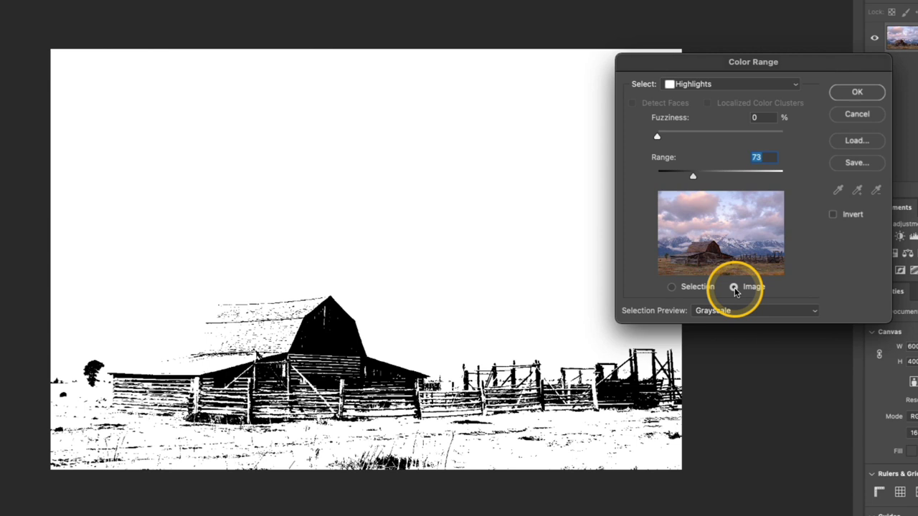
left_click_drag(659, 138, 684, 136)
left_click_drag(692, 176, 739, 176)
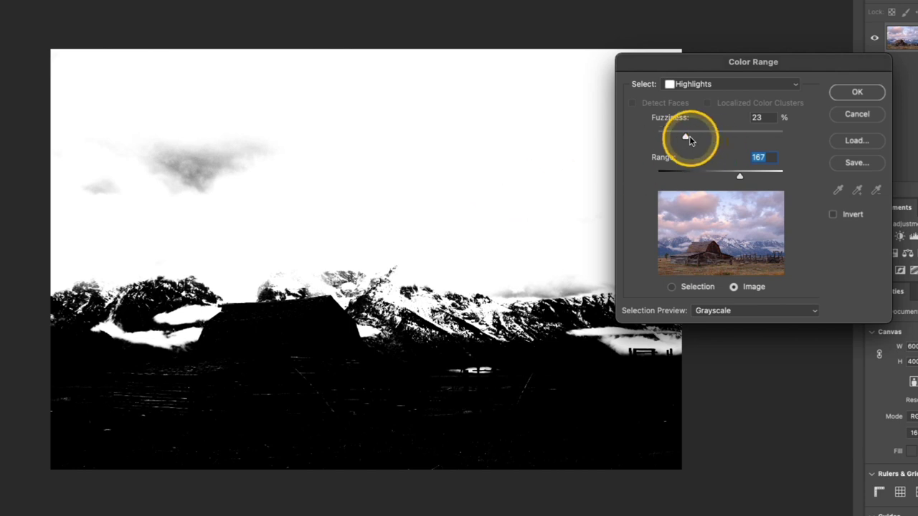
left_click_drag(687, 137, 685, 138)
left_click_drag(740, 180, 749, 179)
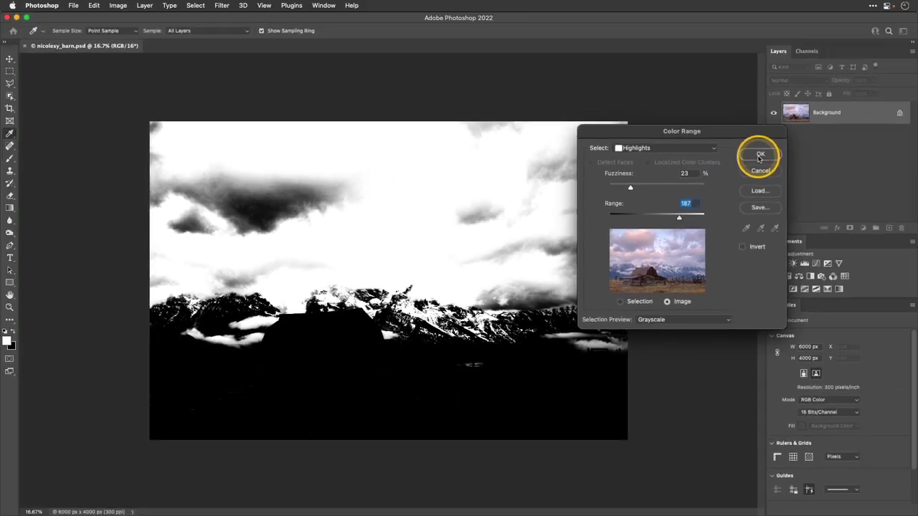
left_click(855, 92)
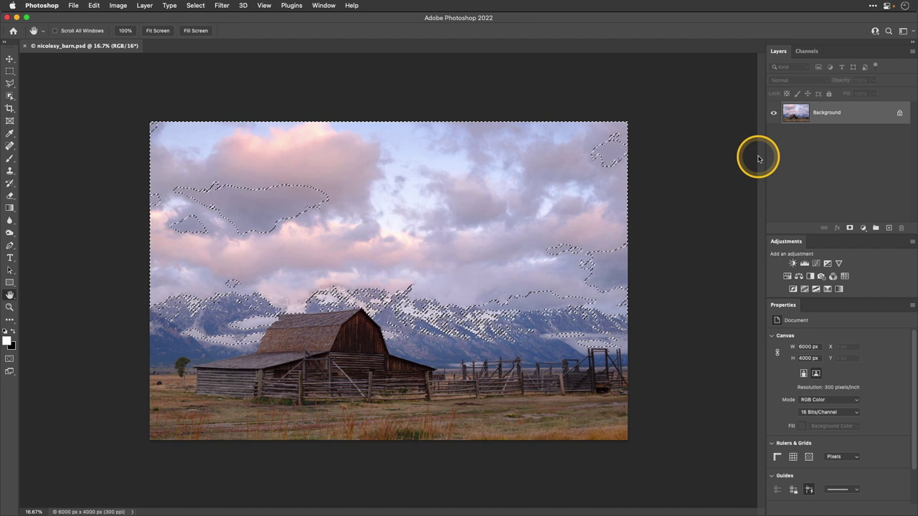
- Darken the selected bright areas with a Curves adjustment layer by lowering the curve's midtones, and rename the layer Highlights
left_click(816, 263)
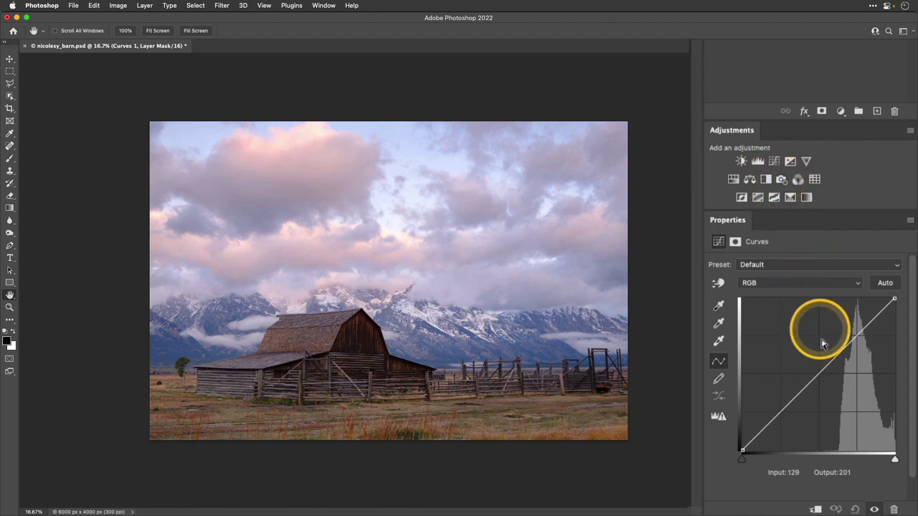
left_click_drag(820, 371, 822, 380)
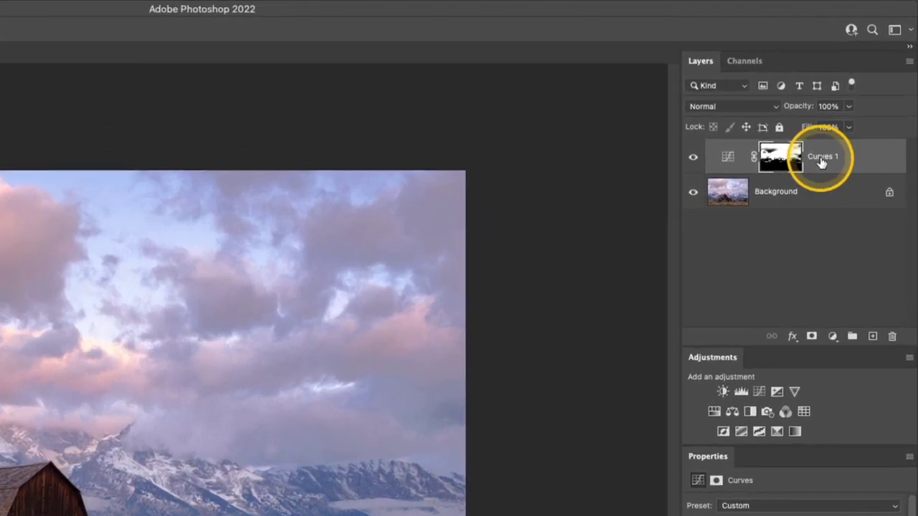
double_click(855, 113)
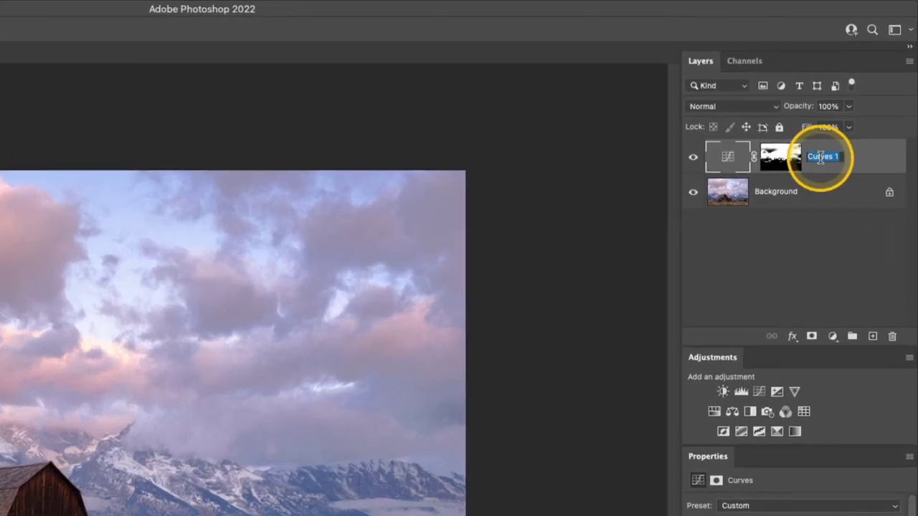
type("Highlights")
key("Return")
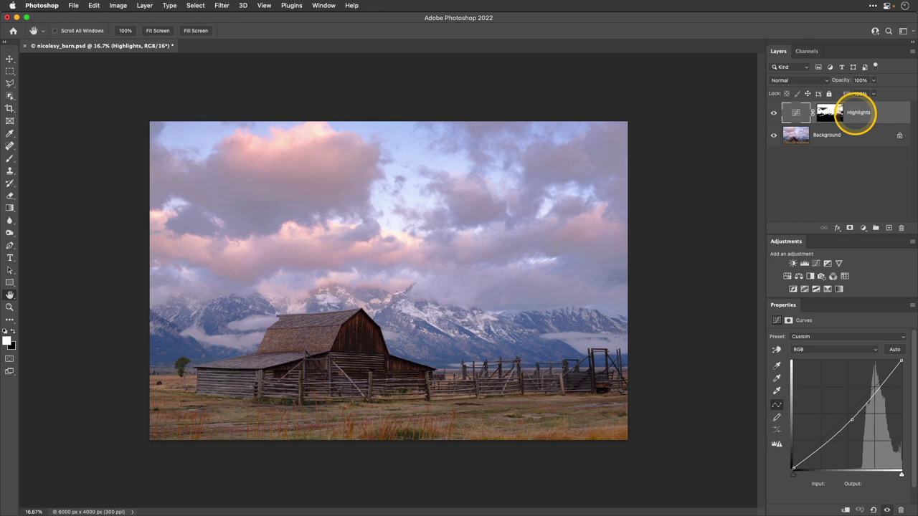
- Select the Background layer's Shadows with Color Range, using 25% fuzziness and a range of 106
left_click(848, 136)
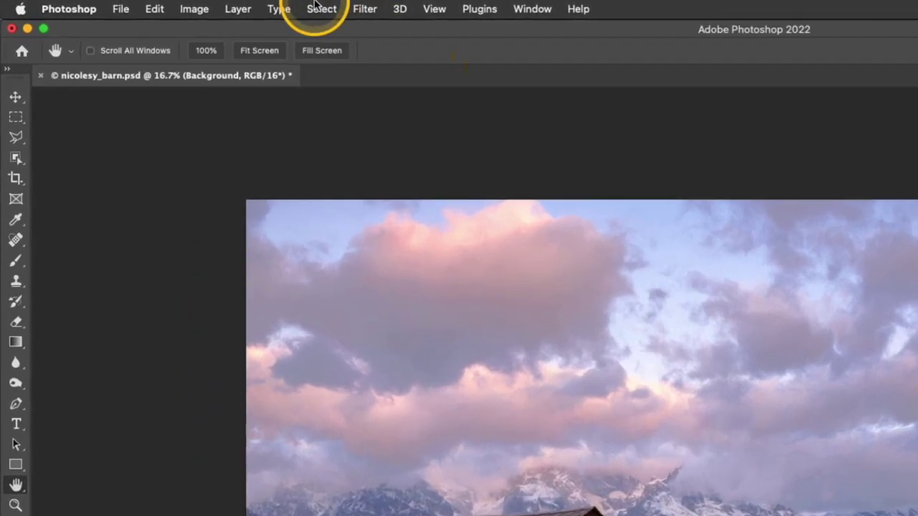
left_click(195, 5)
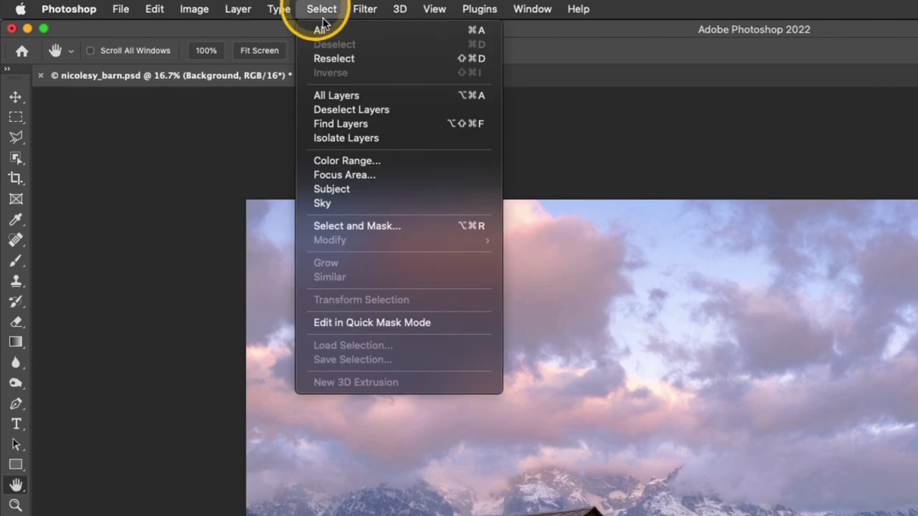
left_click(389, 164)
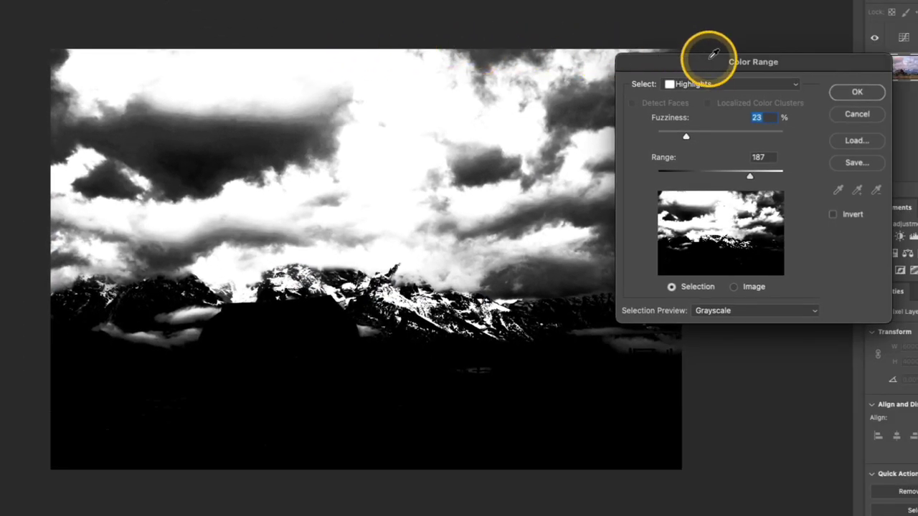
left_click(900, 180)
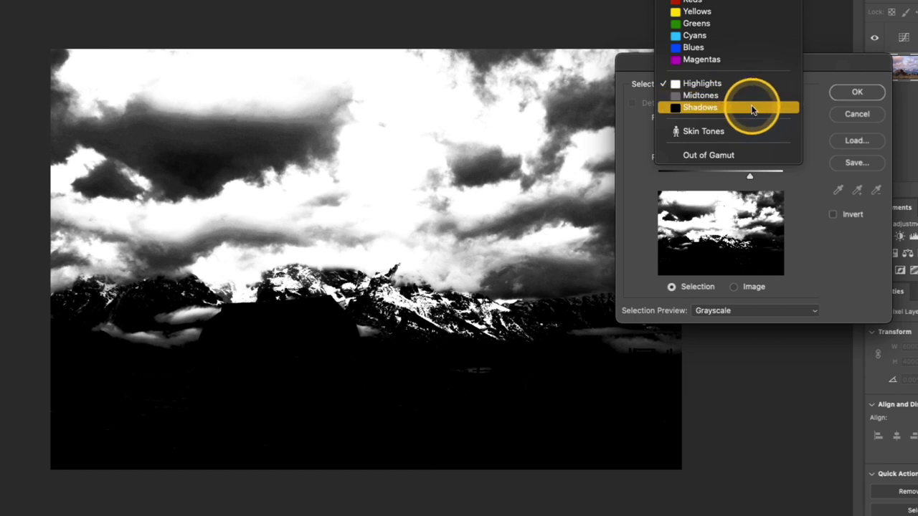
left_click(751, 108)
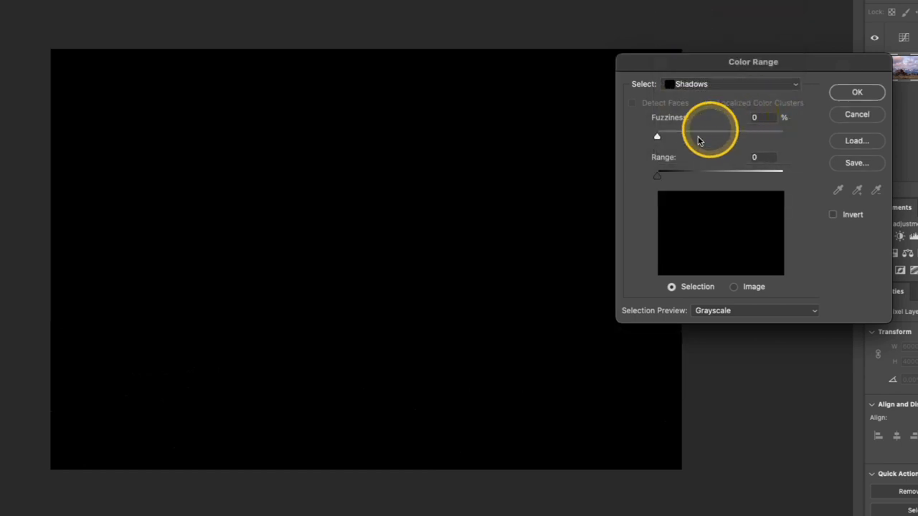
left_click_drag(659, 175, 709, 176)
left_click_drag(657, 136, 688, 138)
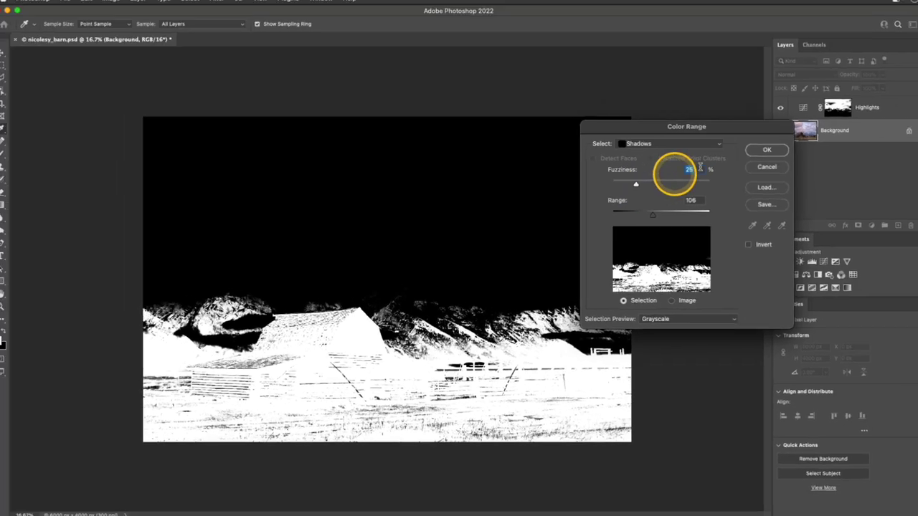
left_click(857, 92)
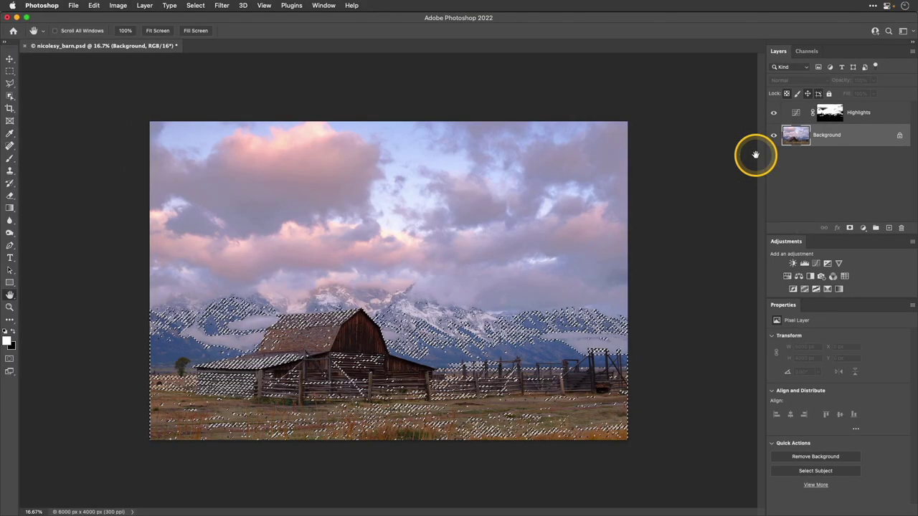
- Add a Curves adjustment layer for the selected shadows and brighten them with two curve points, raising the brighter tones more
left_click(786, 183)
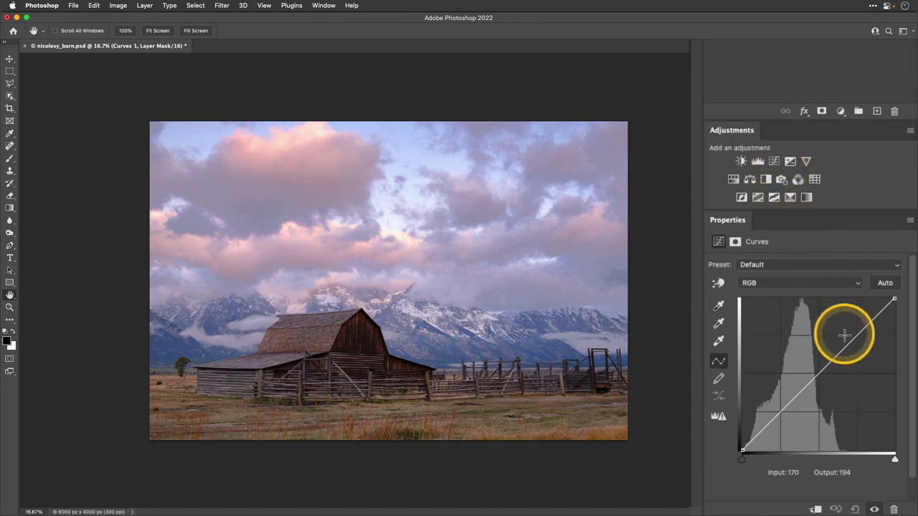
left_click_drag(848, 342, 838, 333)
left_click_drag(788, 385, 791, 389)
key("F7")
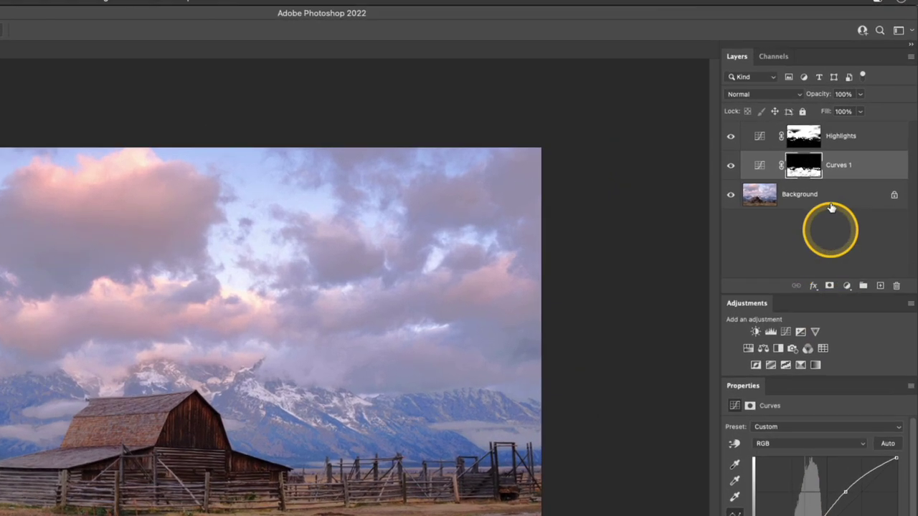
- Rename the new Curves layer above the Background as Shadows
double_click(855, 136)
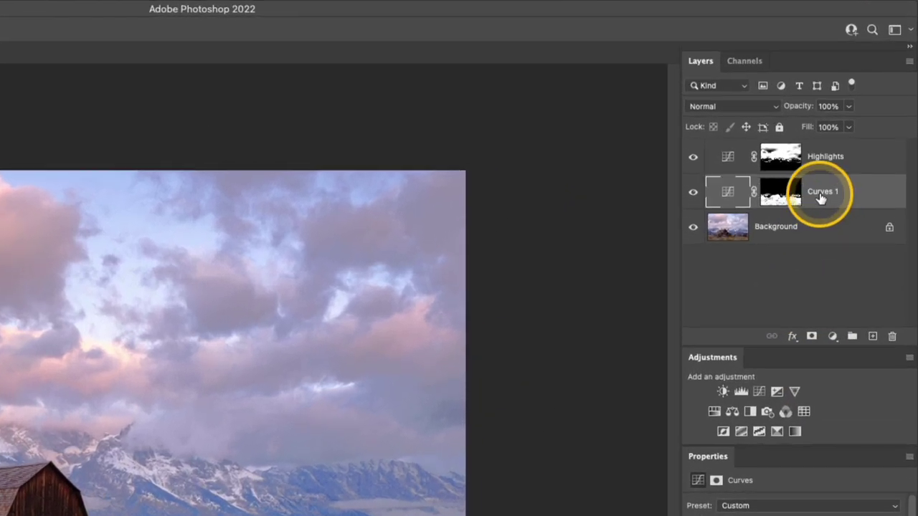
type("Shadow")
key("BackSpace")
key("BackSpace")
key("BackSpace")
type("dows")
key("Return")
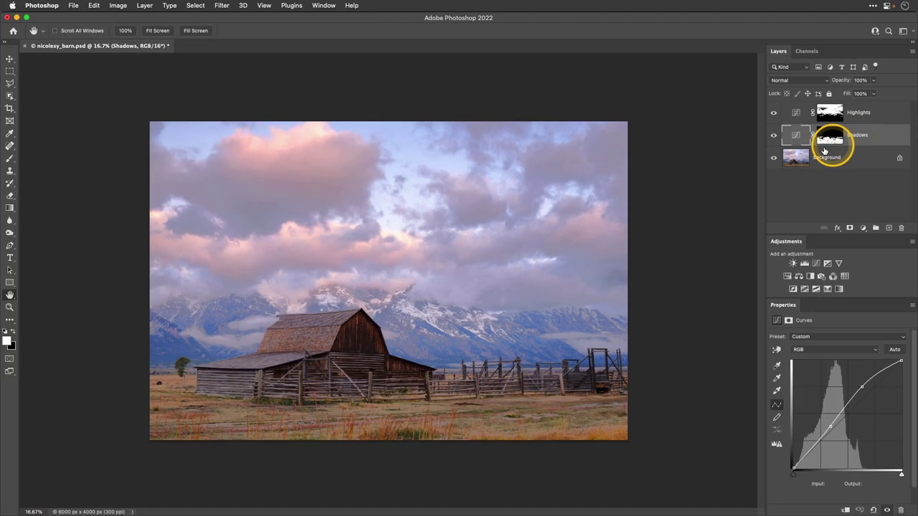
- Compare the photo before and after by hiding and showing all layers except the Background
left_click(773, 158, "alt")
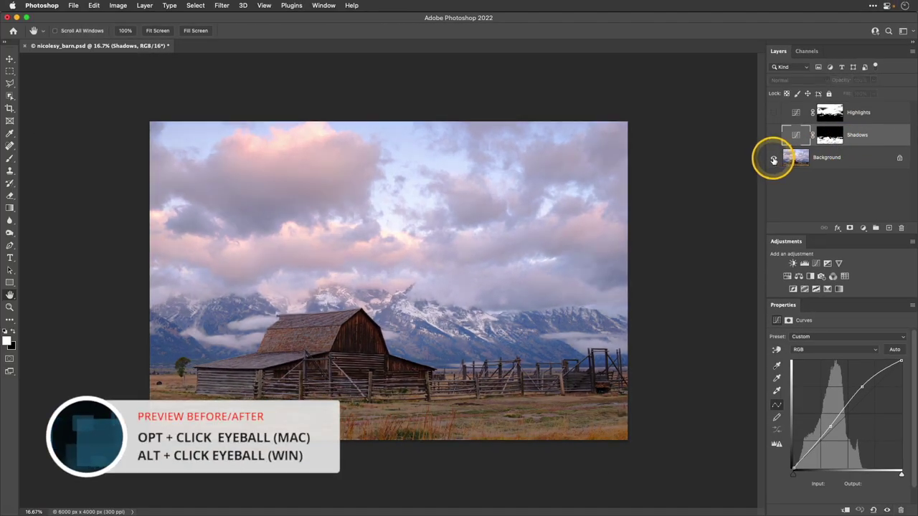
left_click(773, 159, "alt")
left_click(773, 158, "alt")
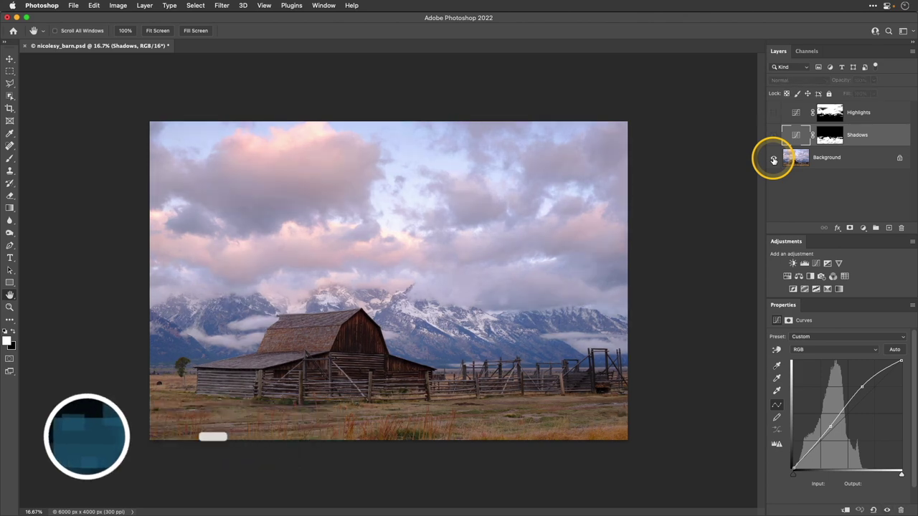
left_click(773, 158, "alt")
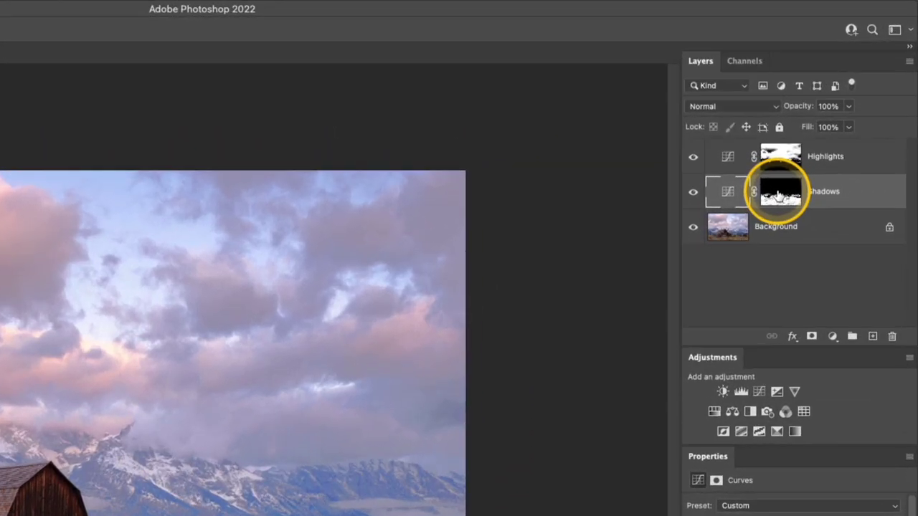
- Feather the Shadows layer's mask and set the Highlights layer's mask feather to 22.8 px
left_click(829, 136)
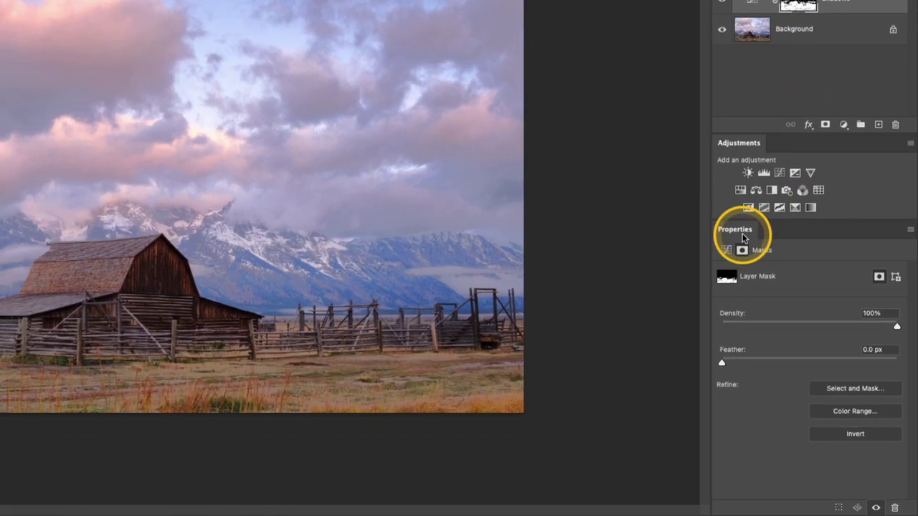
left_click_drag(721, 362, 811, 365)
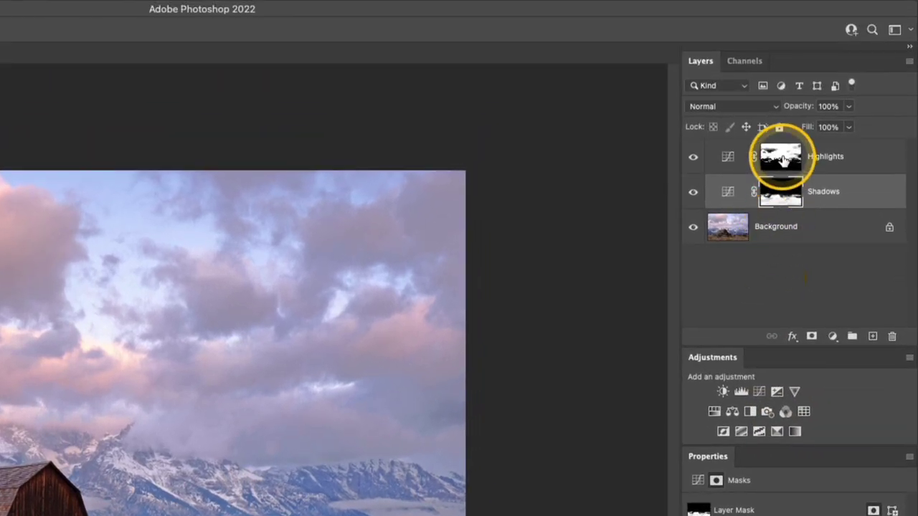
left_click(781, 159)
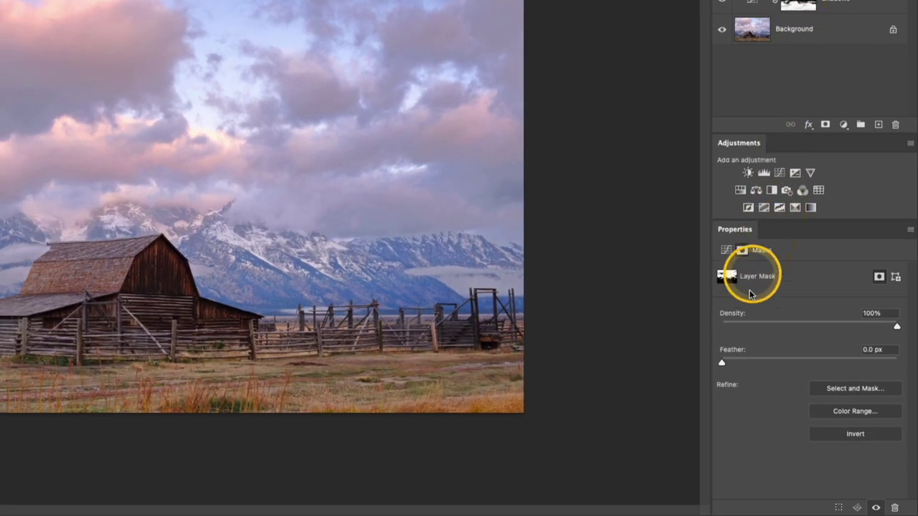
left_click_drag(723, 363, 801, 365)
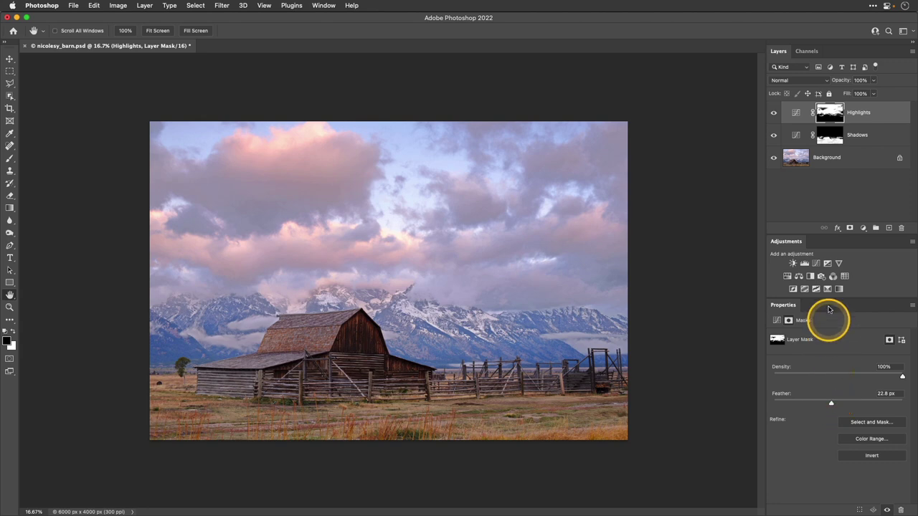
- Add a Vibrance adjustment layer above Highlights, set its Vibrance to +58, and compare the photo with and without it
left_click(838, 264)
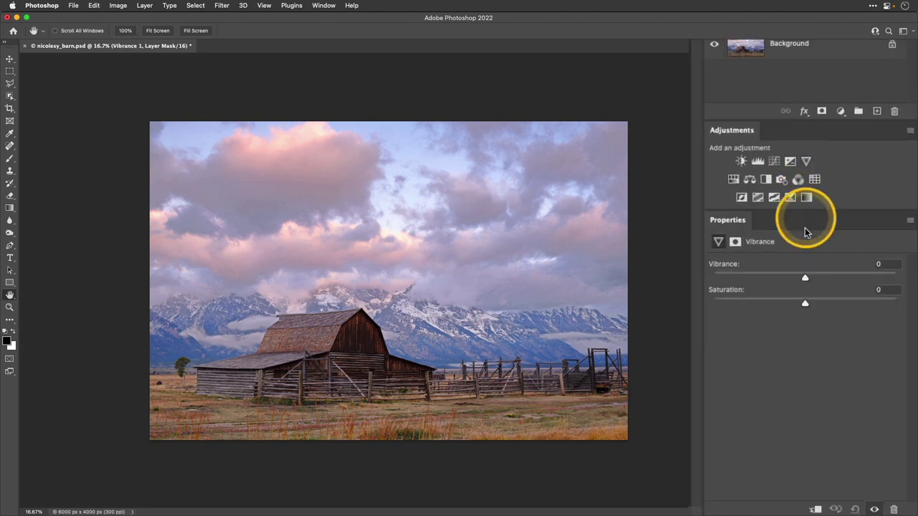
left_click_drag(806, 279, 864, 328)
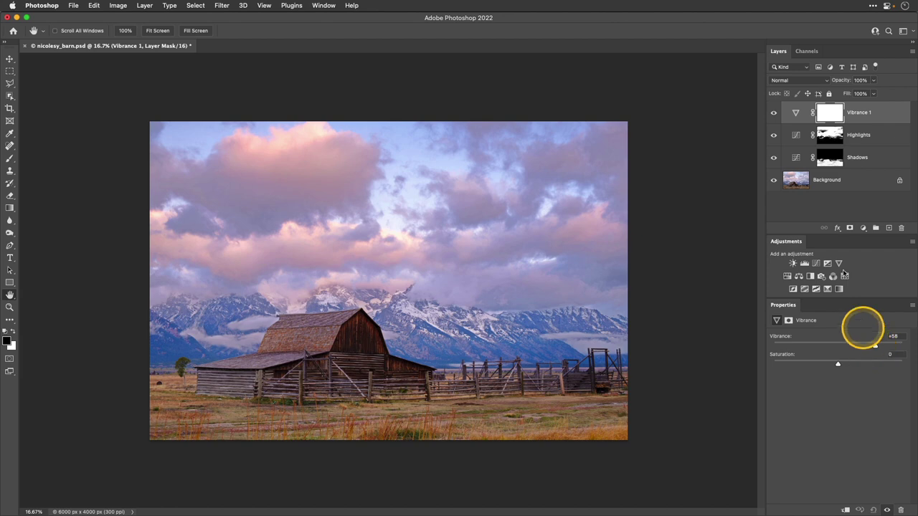
left_click(774, 113)
left_click(774, 112)
left_click(773, 112)
left_click(773, 113)
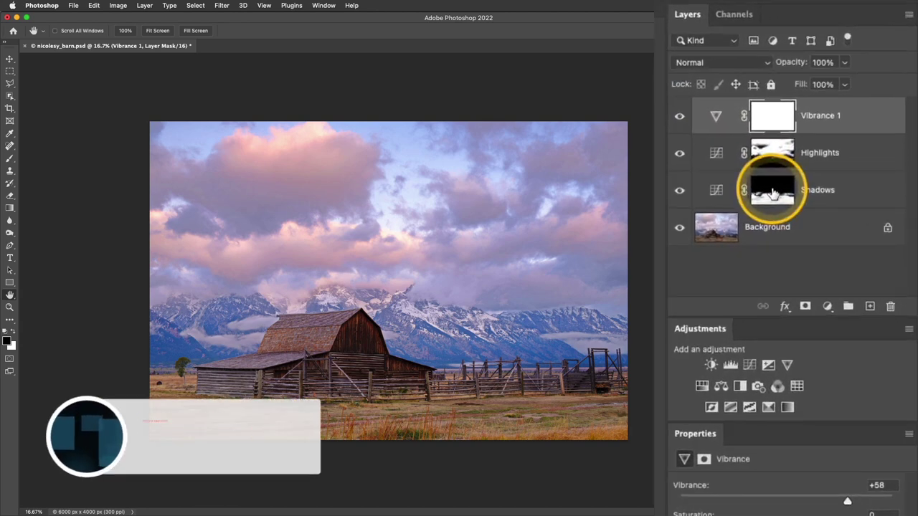
- View the Shadows layer's mask on its own and return to the normal photo view
left_click(772, 191, "alt")
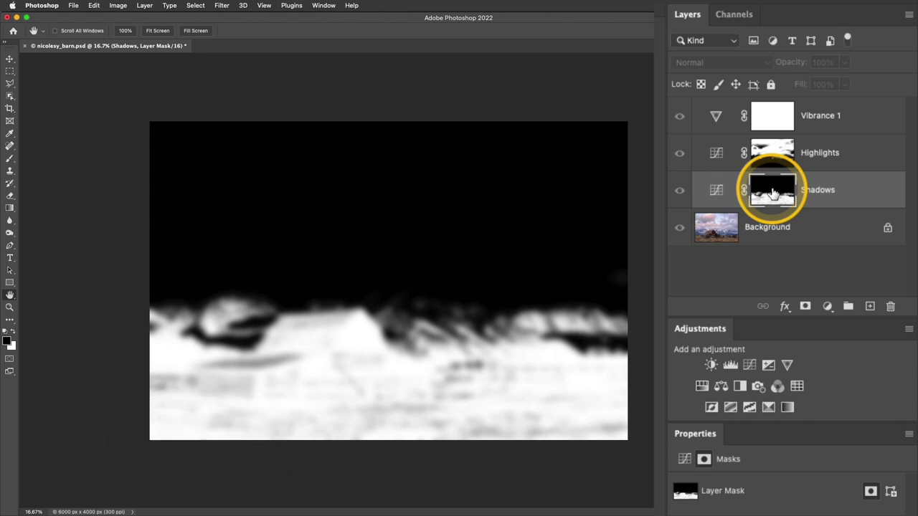
left_click(774, 192, "alt")
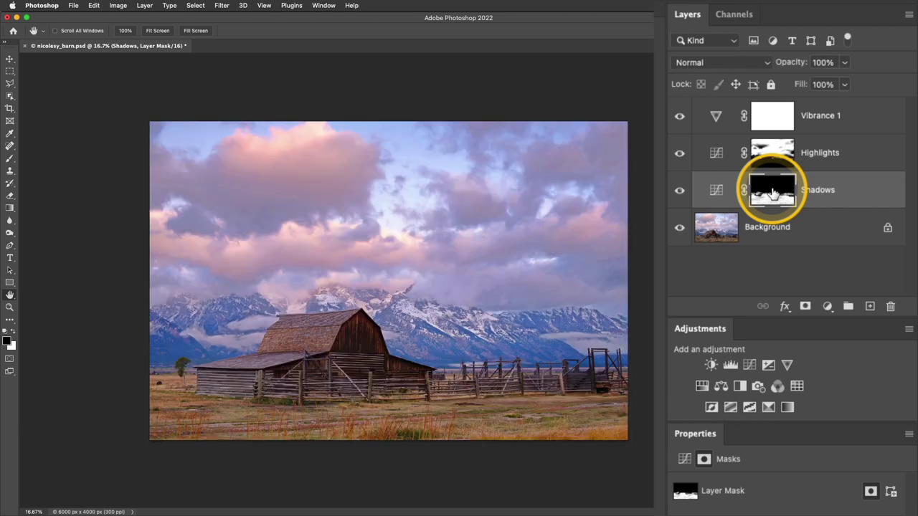
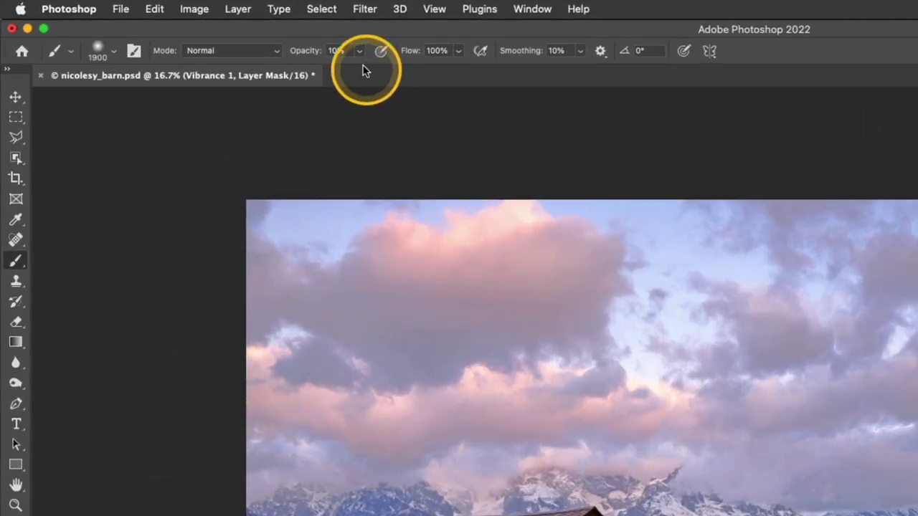
- With a 900 px Brush at 100% opacity, paint black over the mountains on the Vibrance layer's mask
left_click(237, 32)
left_click_drag(236, 45, 251, 49)
left_click_drag(380, 75, 455, 74)
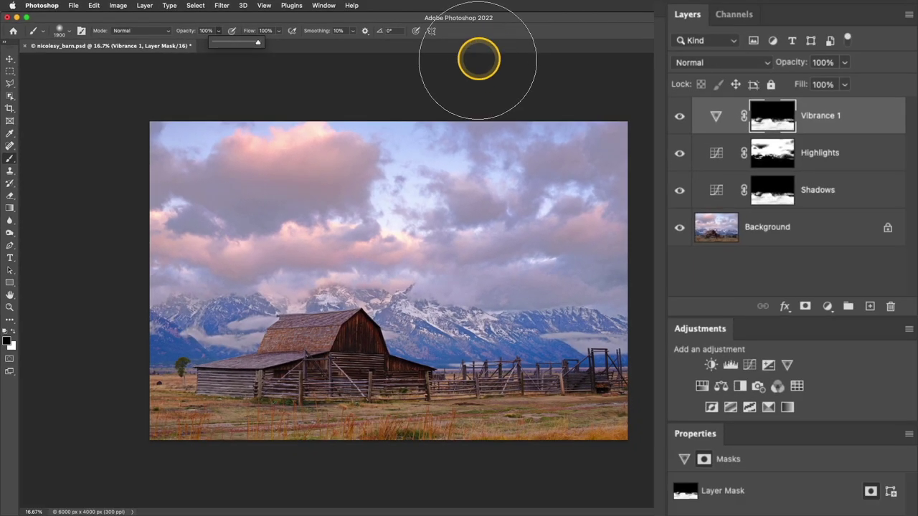
key("bracketleft")
key("bracketleft")
key("bracketleft")
key("bracketleft")
key("bracketleft")
key("bracketleft")
key("bracketleft")
key("bracketleft")
key("bracketleft")
key("bracketleft")
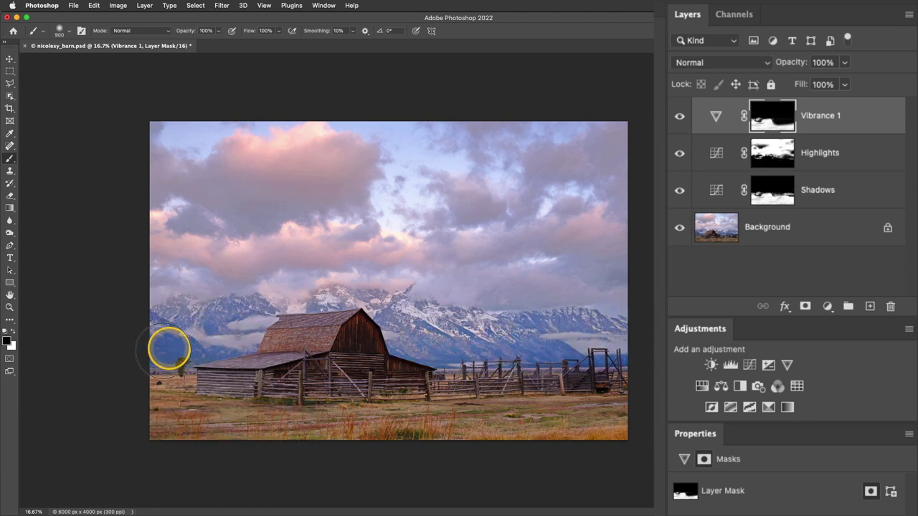
left_click_drag(504, 341, 641, 348)
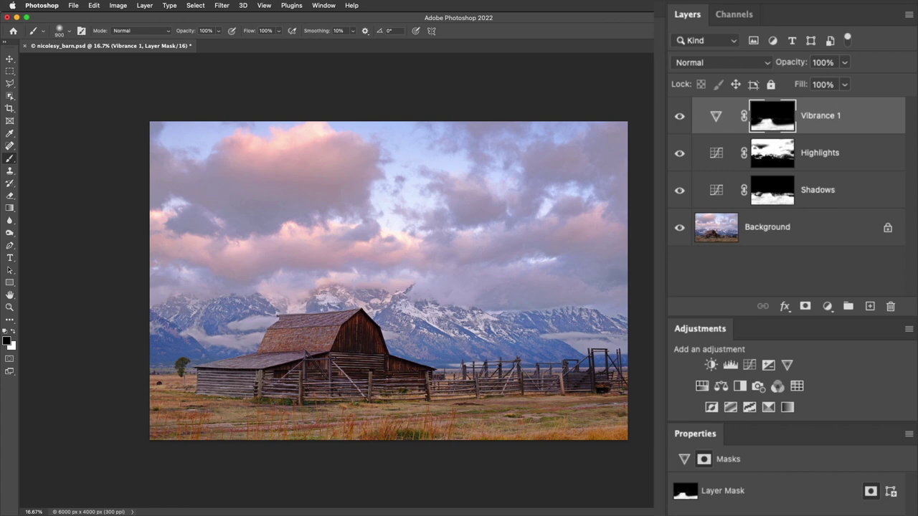
- Compare the edited photo with the original by toggling the visibility of all adjustment layers above the Background
left_click(679, 229, "alt")
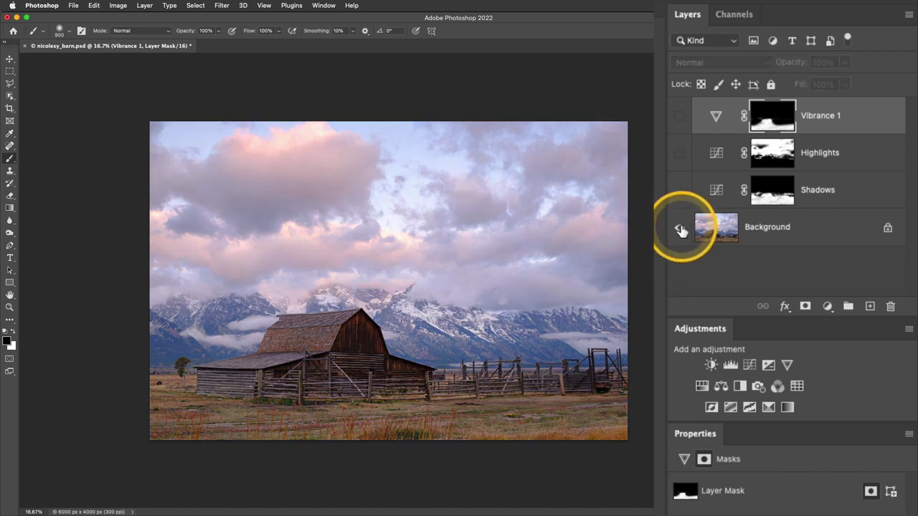
left_click(679, 228, "alt")
left_click(679, 229, "alt")
left_click(679, 229, "alt")
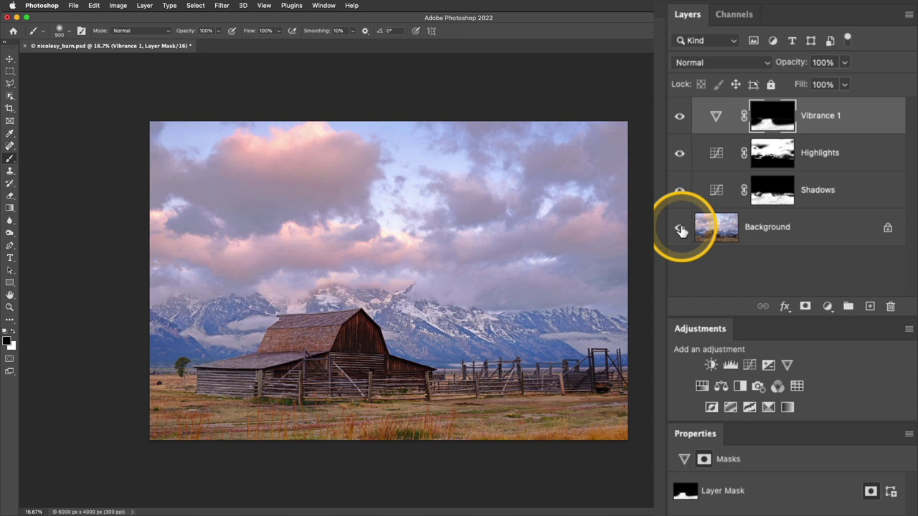
- Set the Highlights and Shadows layers' blend mode to Luminosity and compare the colours by undoing and redoing the change
left_click(857, 152)
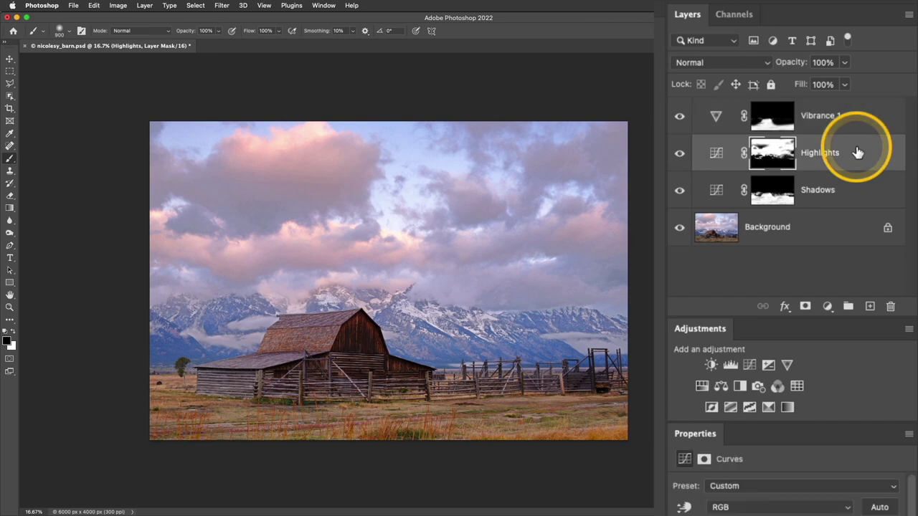
left_click(851, 188, "shift")
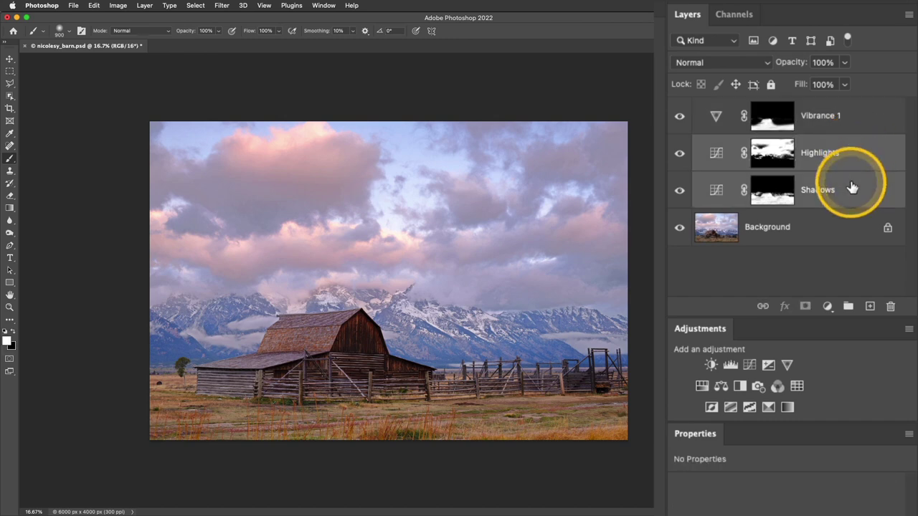
left_click(726, 64)
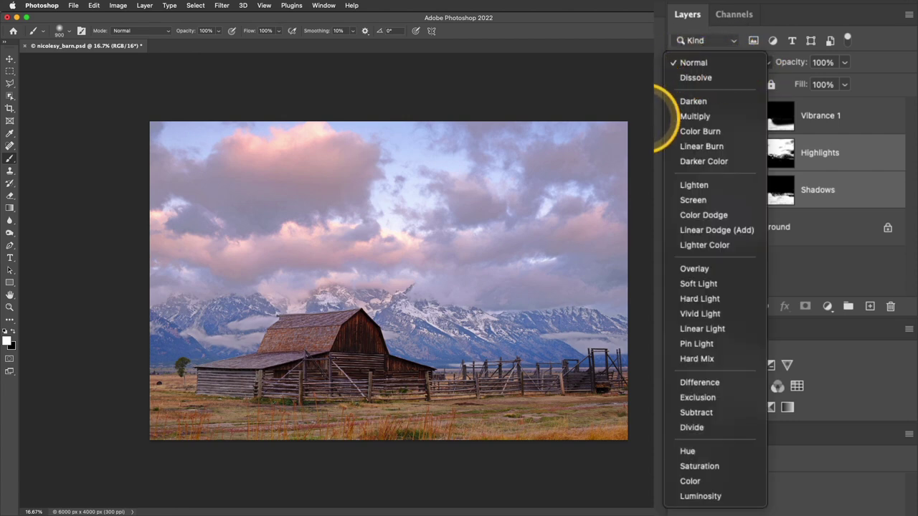
left_click(688, 497)
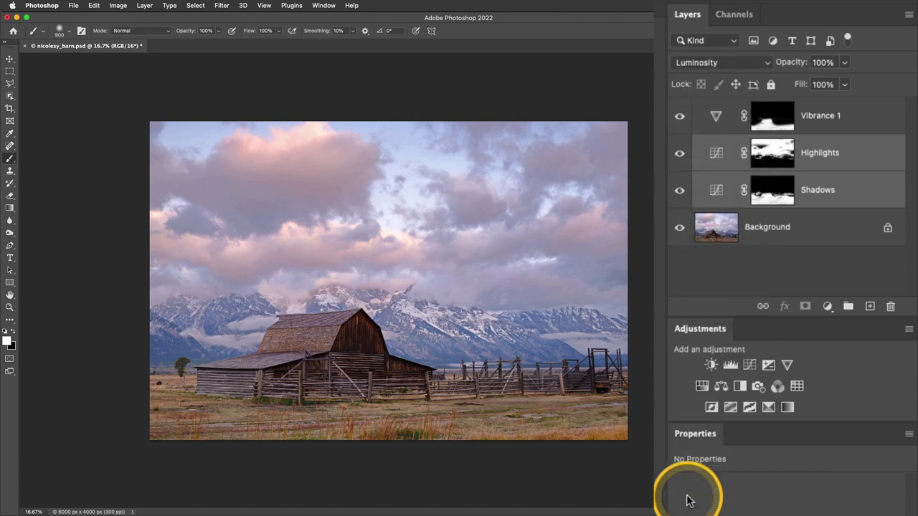
key("super+z")
key("super+shift+z")
key("super+z")
- Check the Vibrance layer's effect by toggling its visibility, and set its Vibrance to +73 and Saturation to +14
left_click(842, 131)
left_click(678, 120)
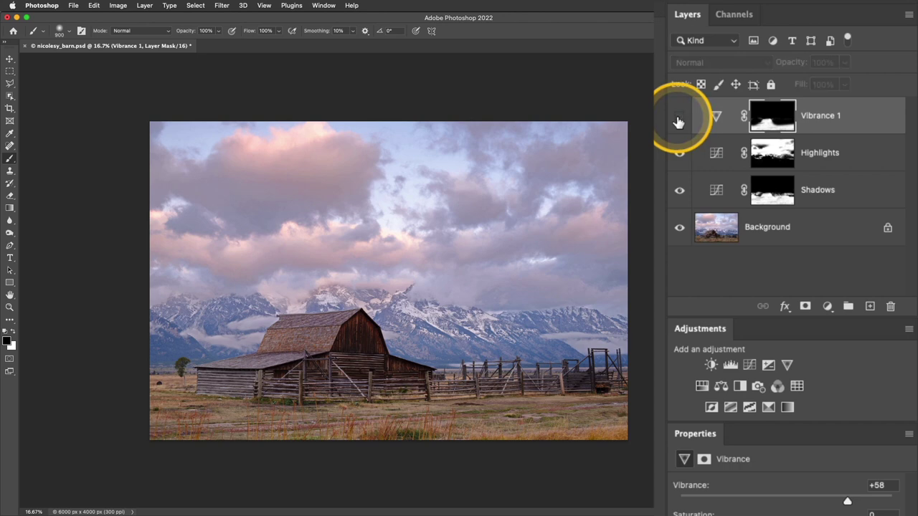
left_click(678, 121)
left_click(679, 121)
left_click(678, 120)
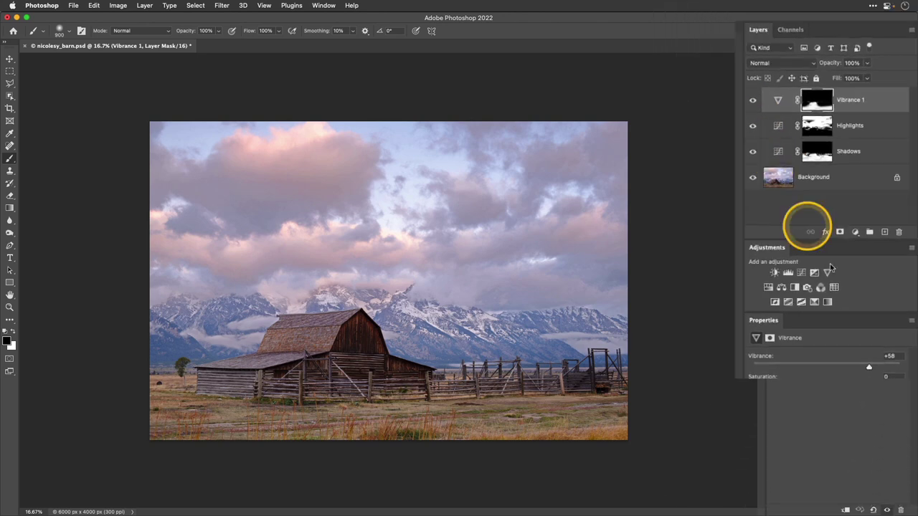
left_click_drag(858, 276, 871, 276)
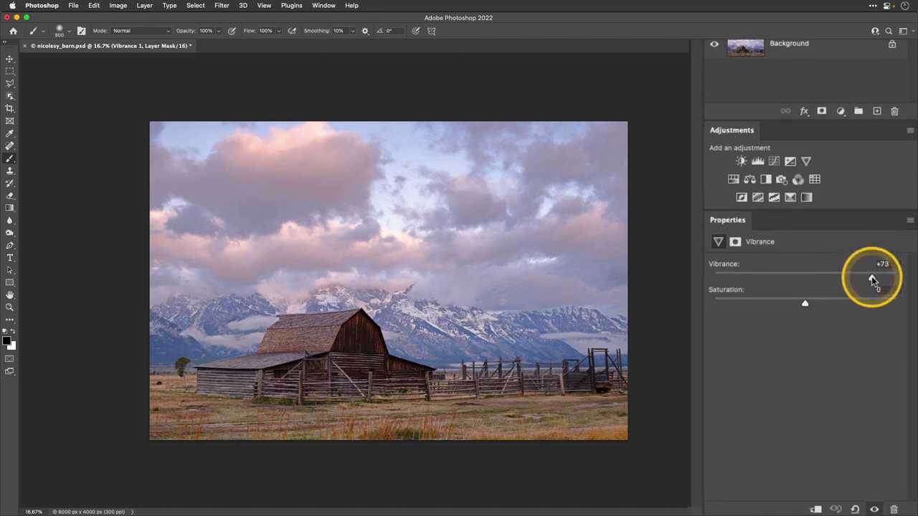
left_click_drag(805, 304, 817, 308)
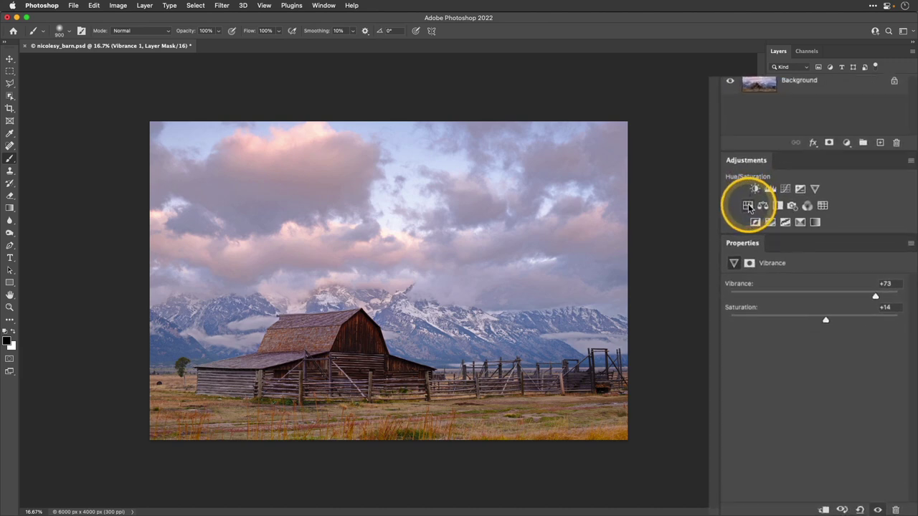
- Add a Hue/Saturation layer, set the Yellows to Saturation +17 and Hue +8, and compare the photo with and without it
left_click(787, 276)
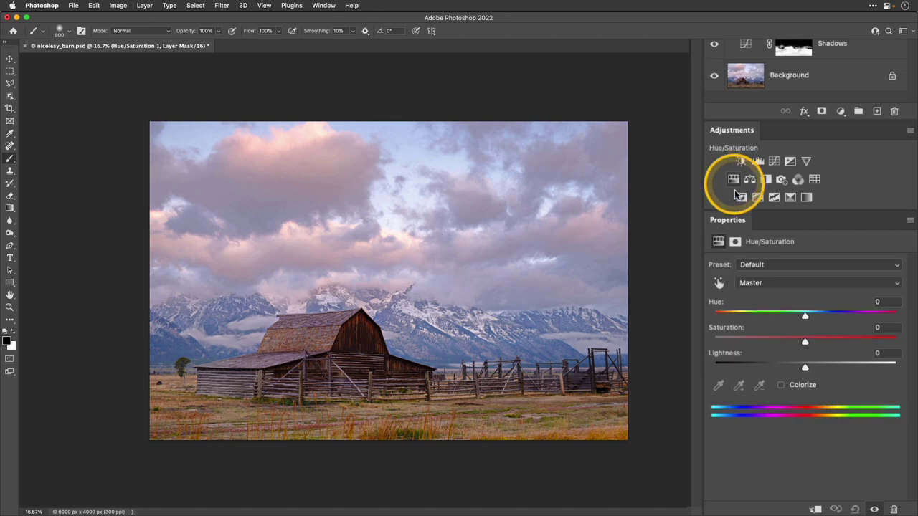
left_click(765, 282)
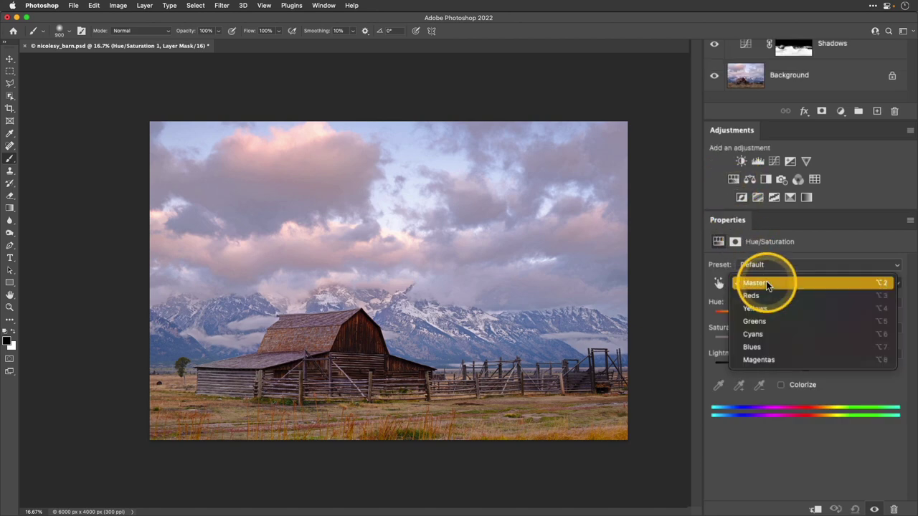
left_click(775, 308)
left_click_drag(803, 340, 822, 345)
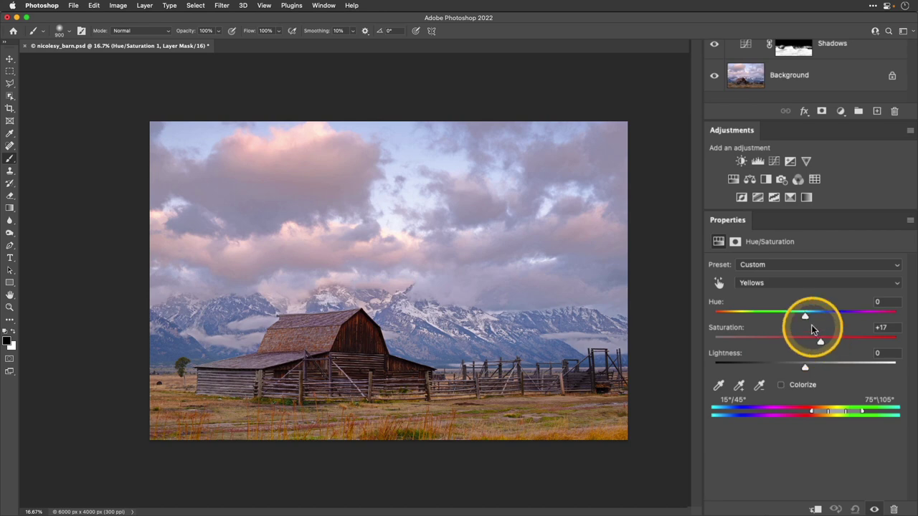
mouse_move(805, 318)
left_mouse_down()
mouse_move(796, 319)
mouse_move(813, 320)
left_mouse_up()
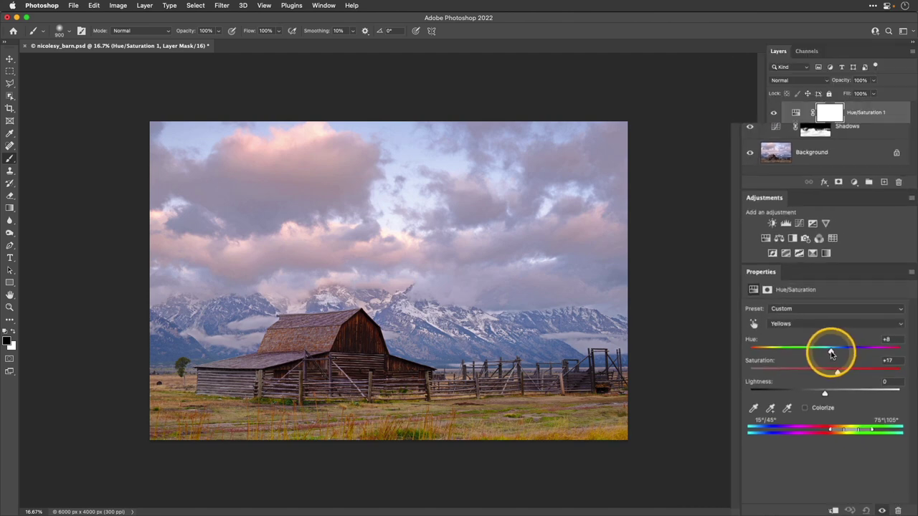
left_click(774, 114)
left_click(773, 114)
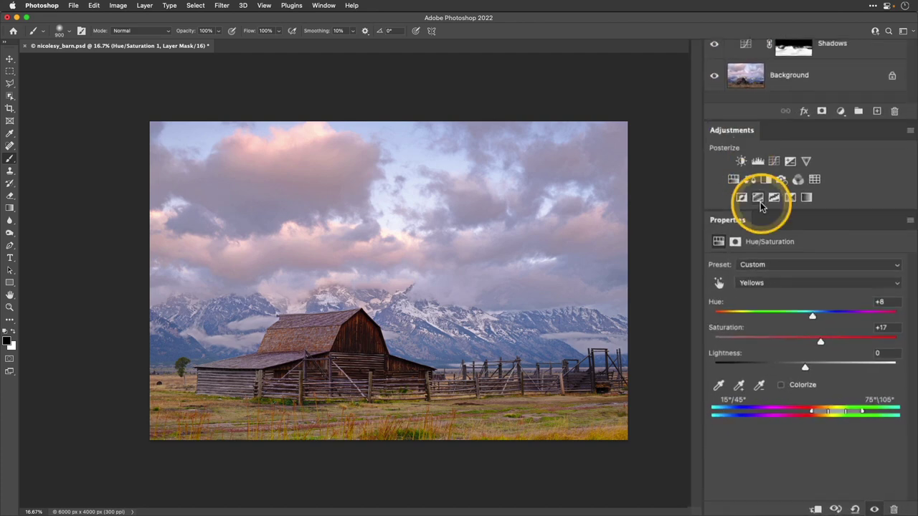
- In the Hue/Saturation layer, set the Reds' Saturation to +13 with Lightness at 0, and check the layer's effect
left_click(785, 282)
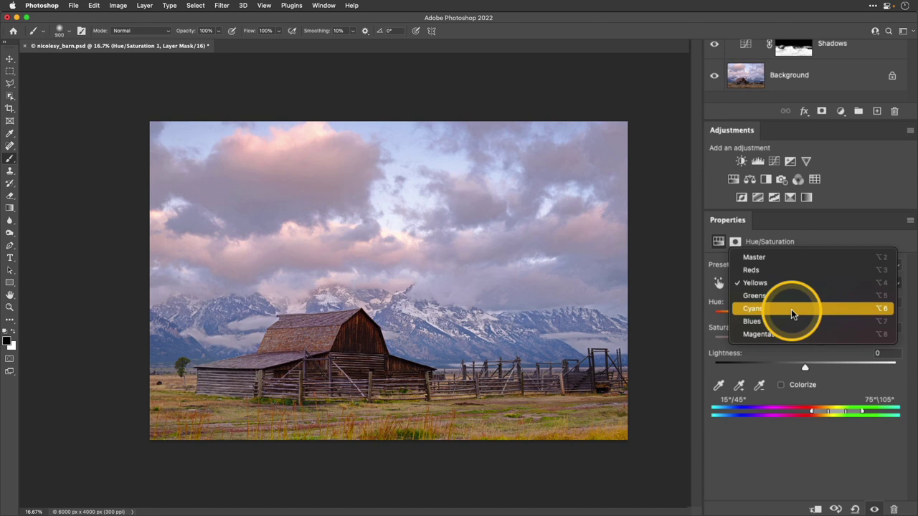
left_click(785, 270)
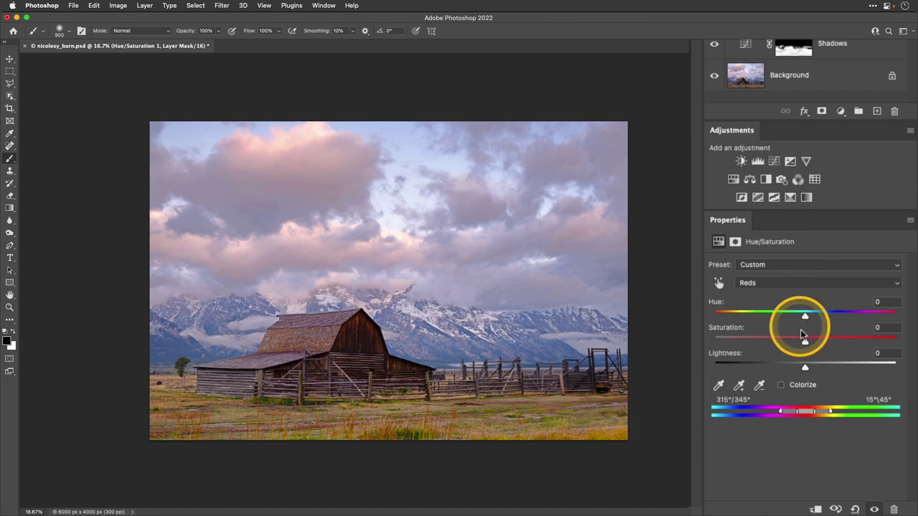
left_click_drag(806, 343, 878, 328)
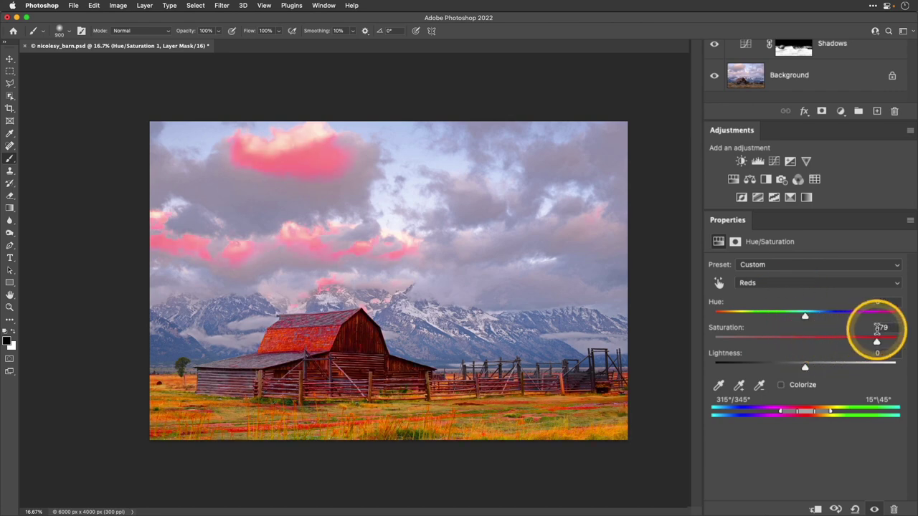
left_click_drag(876, 328, 817, 347)
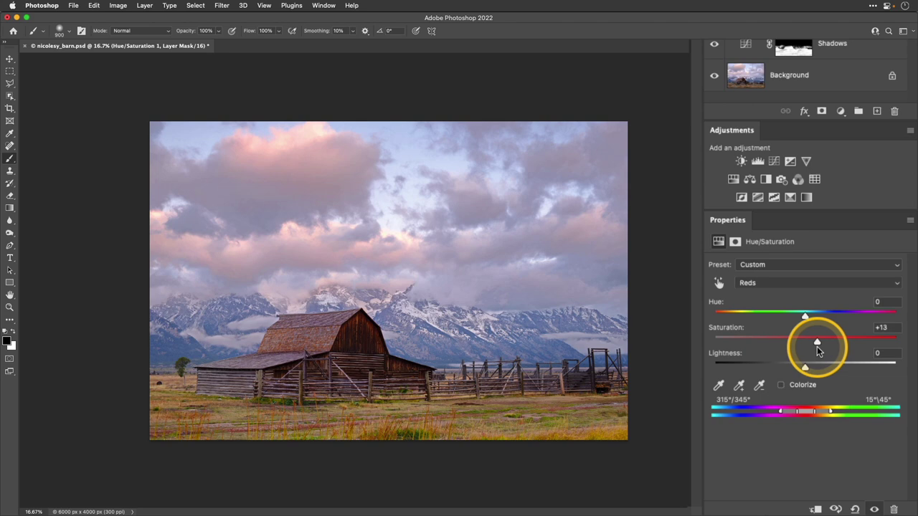
mouse_move(805, 367)
left_mouse_down()
mouse_move(844, 368)
mouse_move(789, 369)
mouse_move(802, 367)
left_mouse_up()
left_click_drag(737, 360, 737, 360)
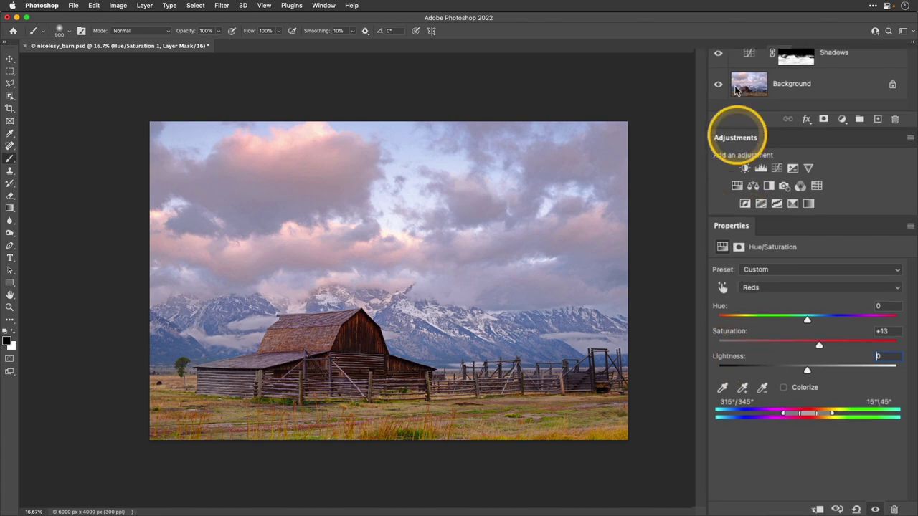
left_click(774, 116)
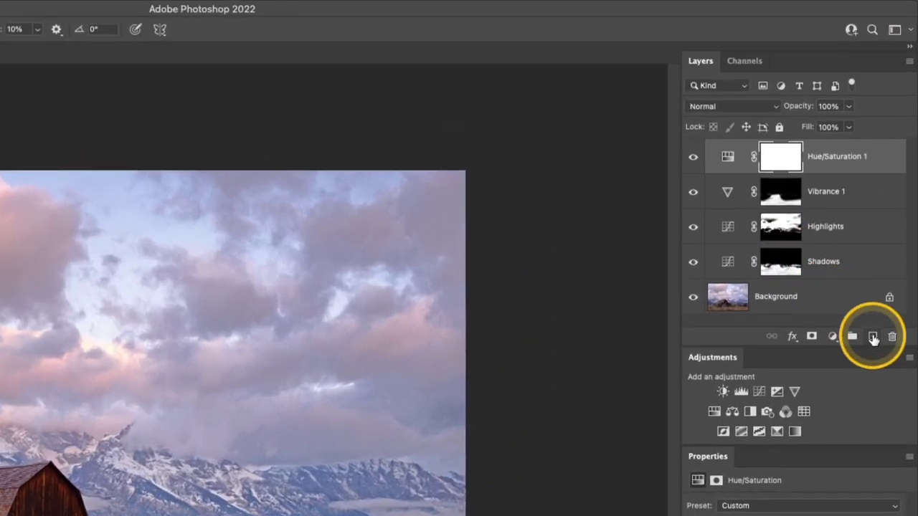
- Add a new empty layer above Hue/Saturation 1, enlarge the layer list, and rename the layer Dodge and Burn / Vignette
left_click(872, 336)
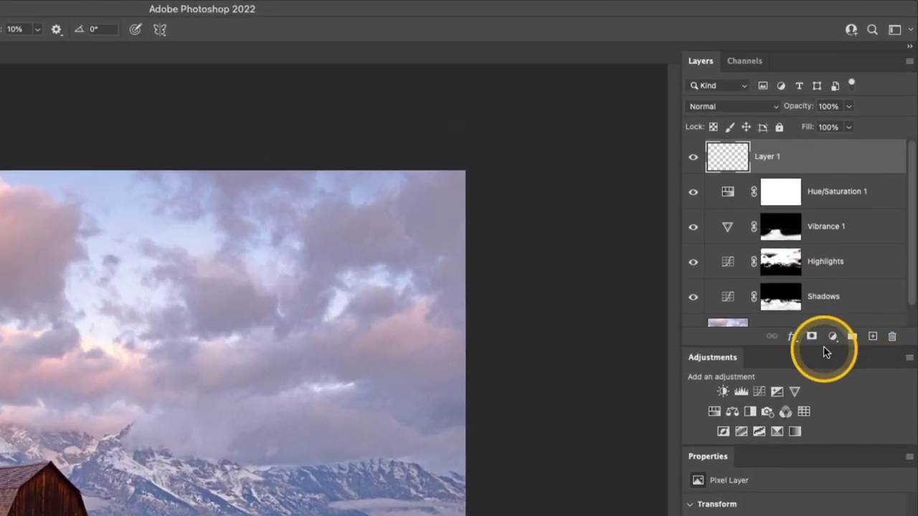
left_click_drag(824, 349, 839, 446)
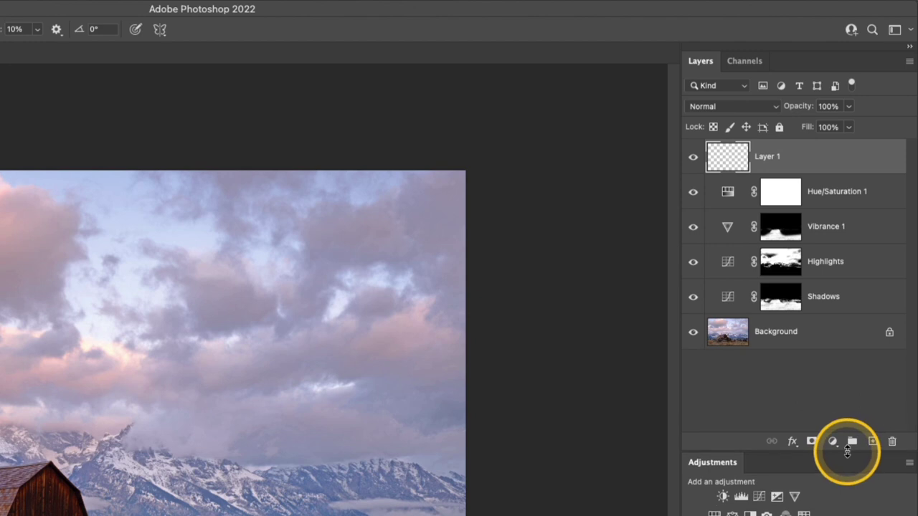
double_click(771, 157)
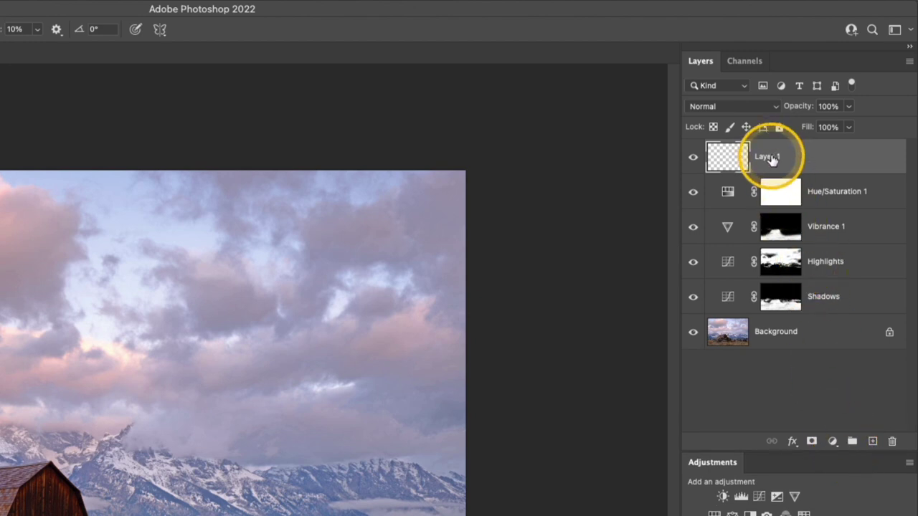
type("Dodge and Burn / ")
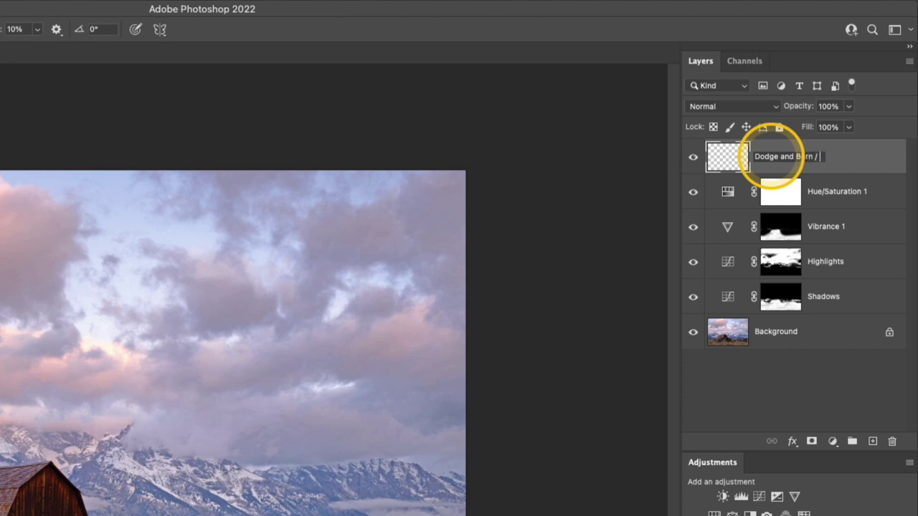
type("Vignette")
key("Return")
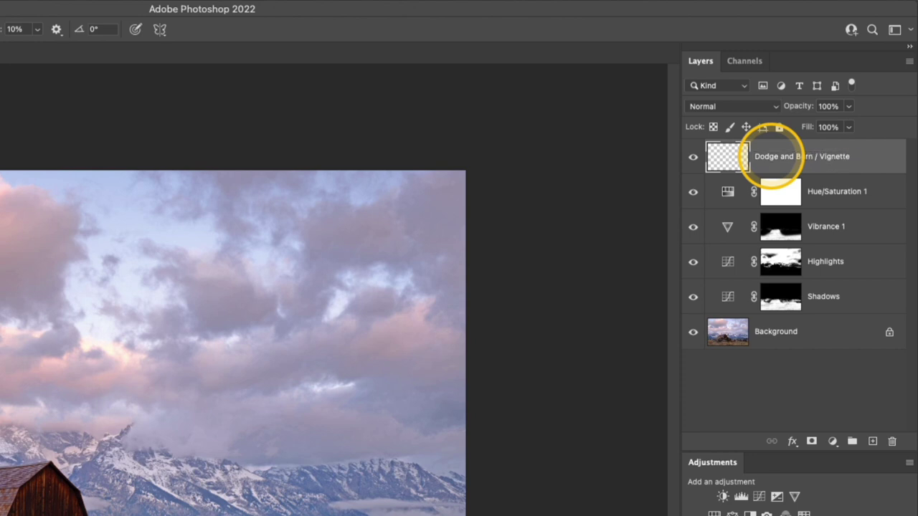
- Set the Dodge and Burn / Vignette layer's blend mode to Overlay and prepare a black brush at 10% opacity
left_click(739, 108)
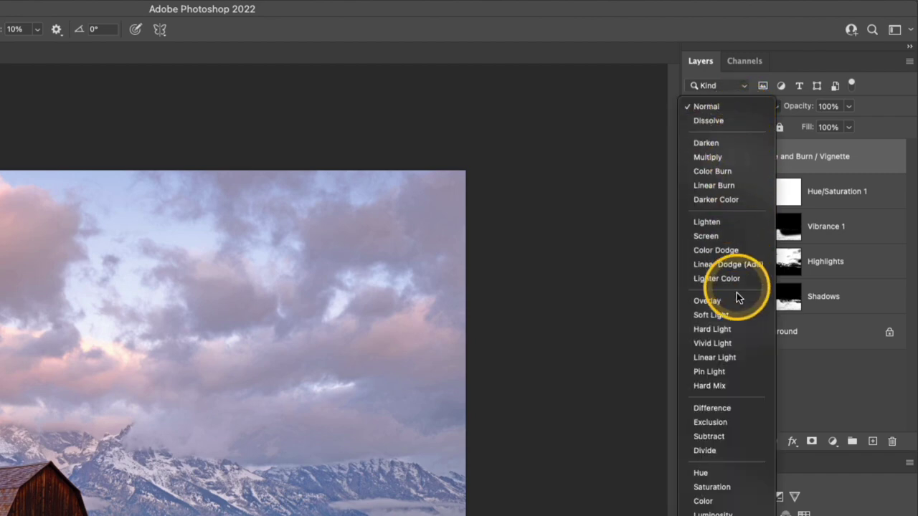
left_click(736, 302)
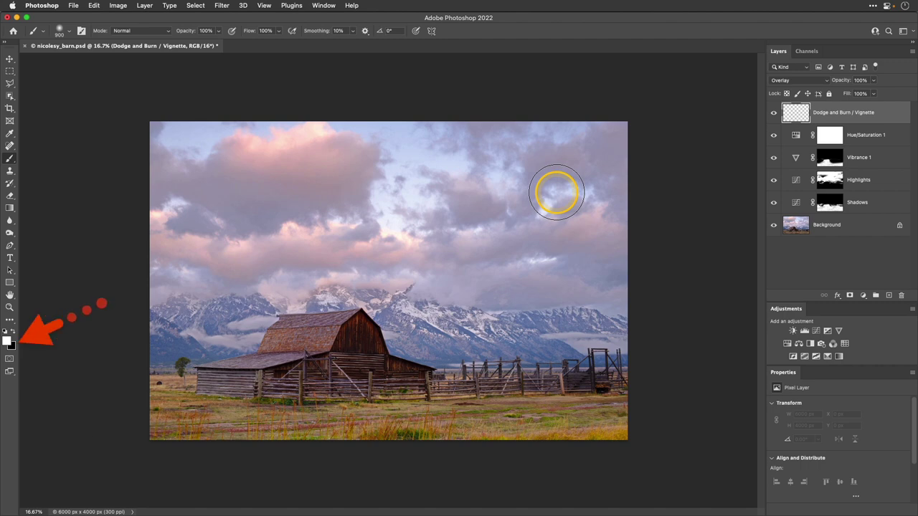
key("x")
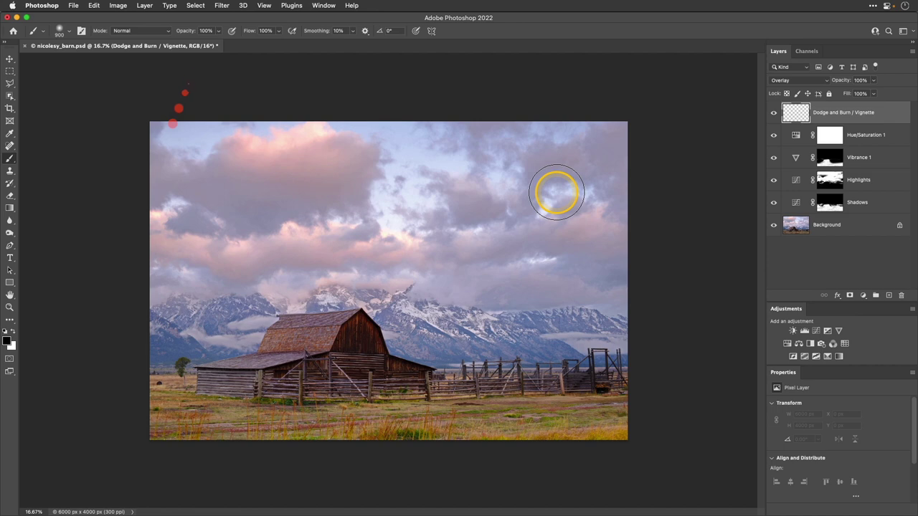
key("1")
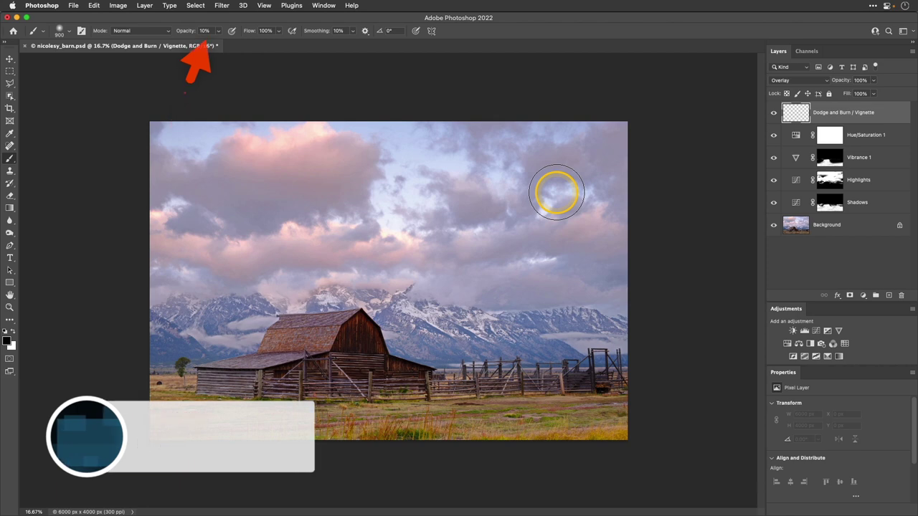
- Enlarge the black brush to 2300 px, paint around the photo's outer edges to darken them, and compare with and without the layer
key("super+minus")
key("bracketright")
key("bracketright")
key("bracketright")
key("bracketright")
key("bracketright")
key("bracketright")
key("bracketright")
key("bracketright")
key("bracketright")
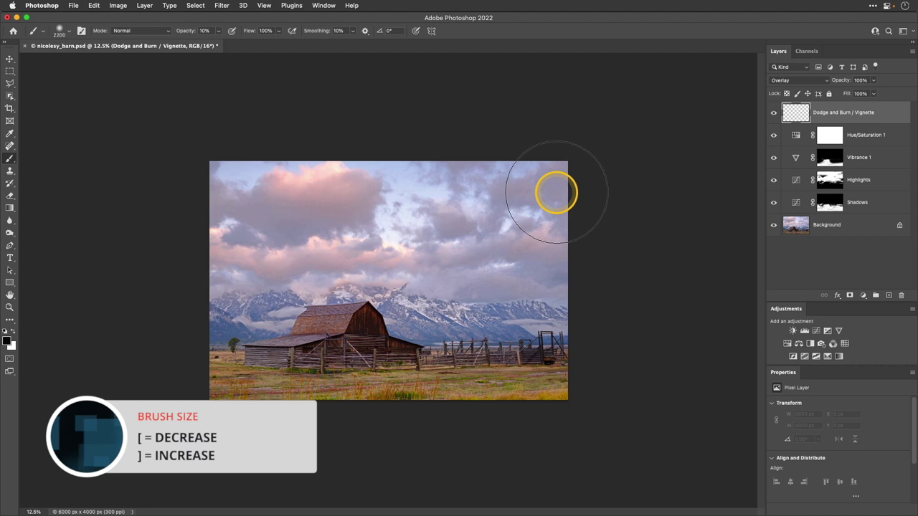
key("bracketright")
key("bracketright")
key("bracketright")
key("bracketright")
key("bracketright")
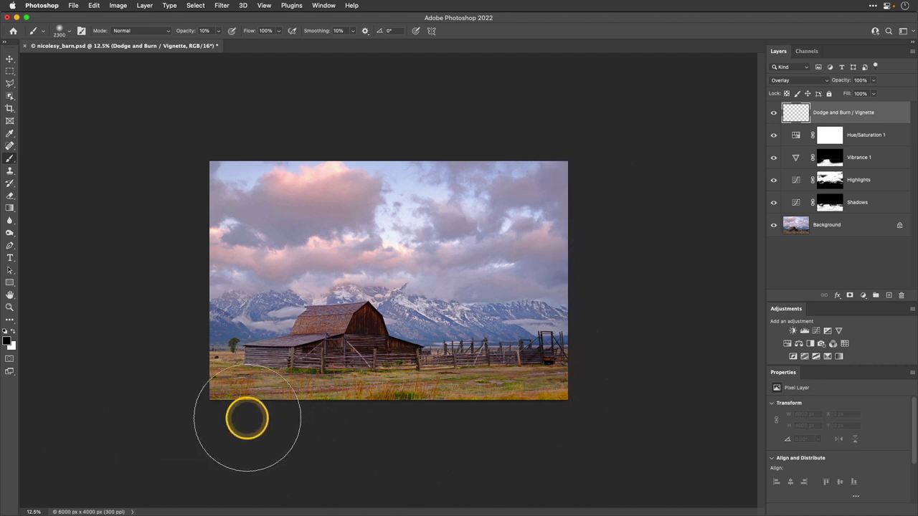
mouse_move(457, 106)
left_mouse_down()
mouse_move(425, 115)
mouse_move(466, 128)
mouse_move(314, 156)
mouse_move(220, 195)
mouse_move(207, 337)
mouse_move(216, 360)
mouse_move(291, 403)
mouse_move(403, 417)
mouse_move(543, 411)
mouse_move(607, 356)
mouse_move(591, 203)
mouse_move(573, 152)
mouse_move(401, 148)
mouse_move(437, 108)
mouse_move(436, 125)
mouse_move(413, 129)
left_mouse_up()
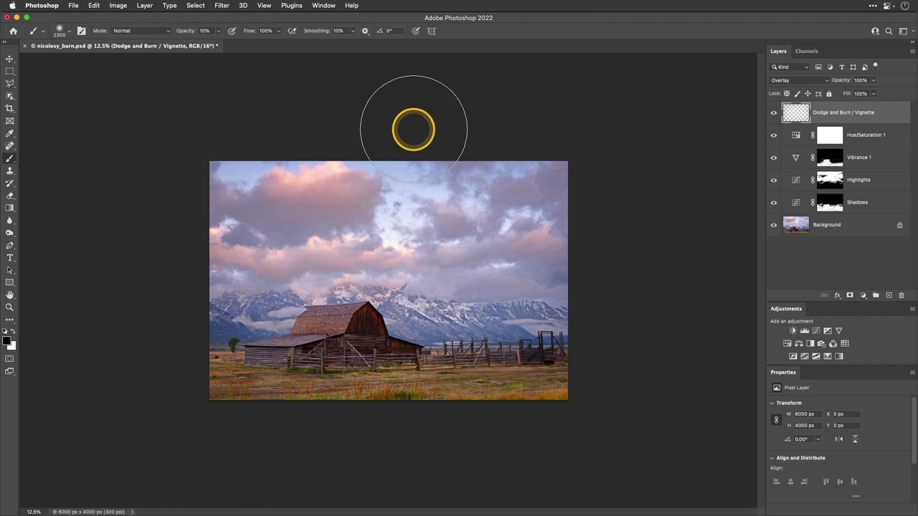
mouse_move(413, 129)
left_mouse_down()
mouse_move(193, 208)
mouse_move(431, 131)
mouse_move(408, 141)
mouse_move(570, 184)
mouse_move(575, 349)
mouse_move(483, 433)
mouse_move(389, 463)
mouse_move(417, 434)
mouse_move(196, 412)
mouse_move(186, 398)
mouse_move(177, 269)
mouse_move(128, 162)
left_mouse_up()
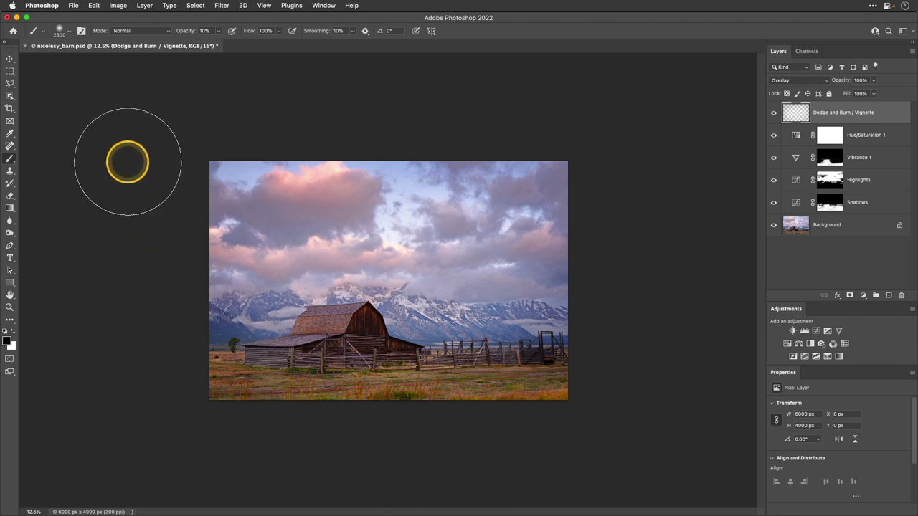
left_click(773, 114)
left_click(774, 115)
left_click(773, 115)
left_click(773, 115)
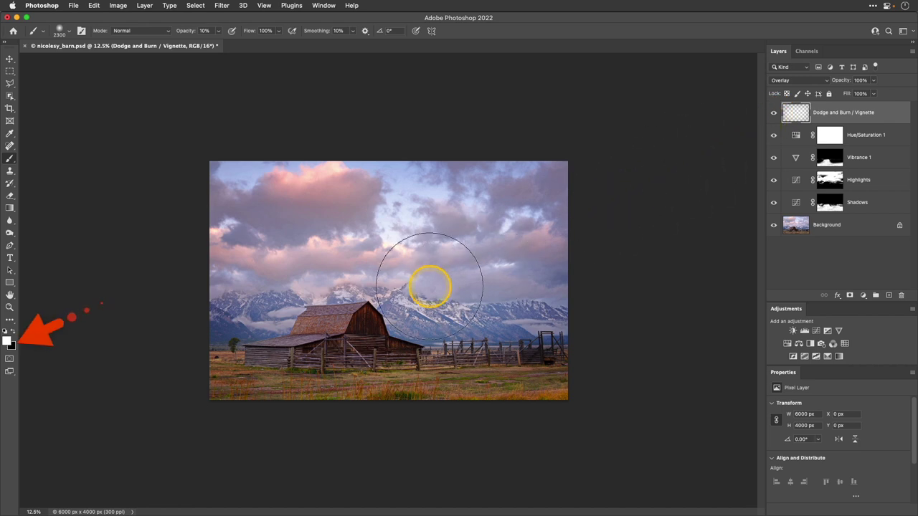
- Brighten the front of the barn with white brush strokes at 600 px, and compare the photo with and without the layer
key("bracketleft")
key("bracketleft")
key("bracketleft")
key("bracketleft")
key("bracketleft")
key("bracketleft")
key("bracketleft")
key("bracketleft")
key("bracketleft")
key("bracketleft")
key("bracketleft")
key("bracketleft")
key("bracketleft")
key("bracketleft")
key("bracketleft")
key("bracketleft")
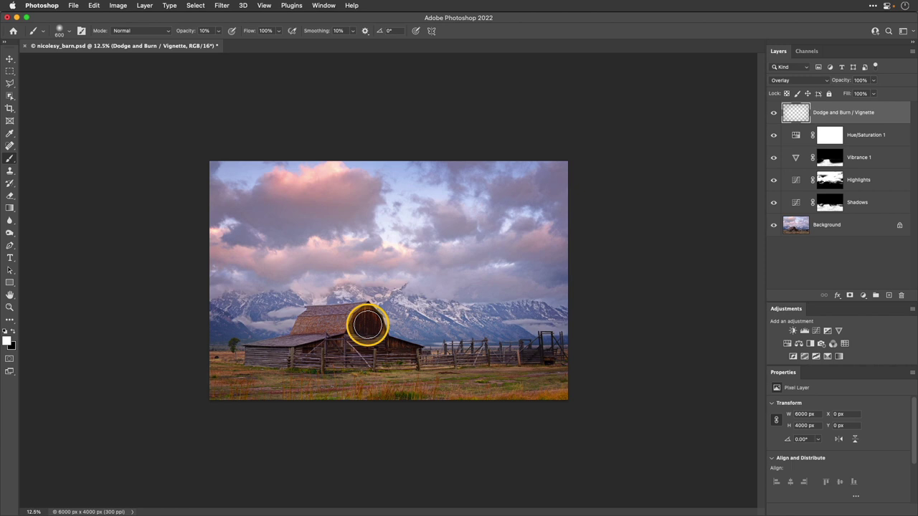
key("super+equal")
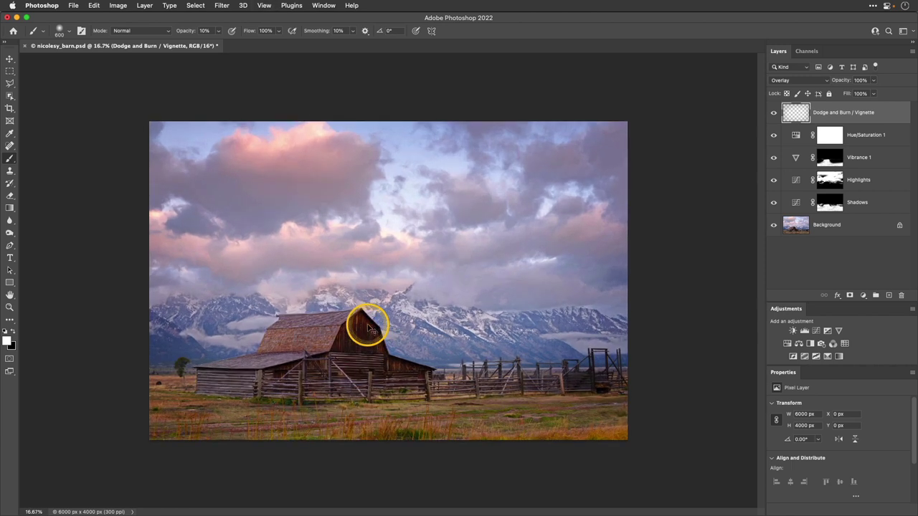
key("super+equal")
left_click_drag(368, 324, 402, 205)
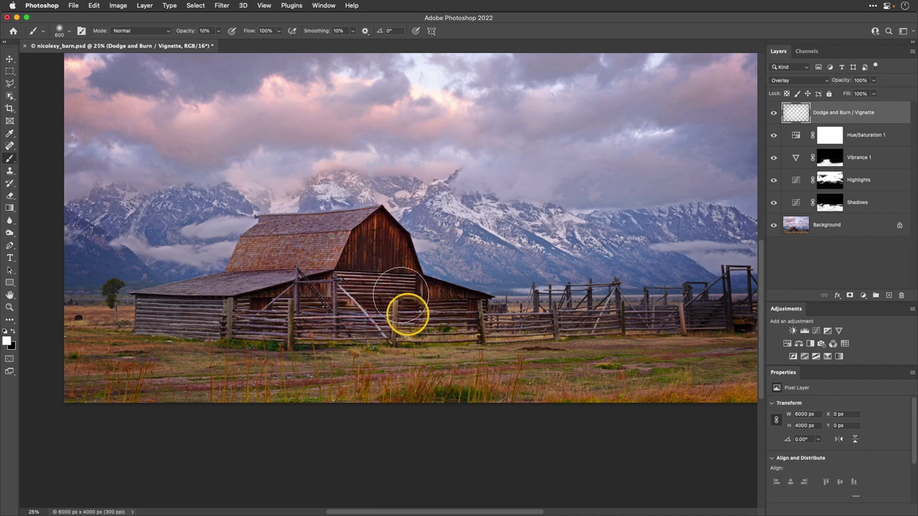
left_click_drag(353, 296, 425, 308)
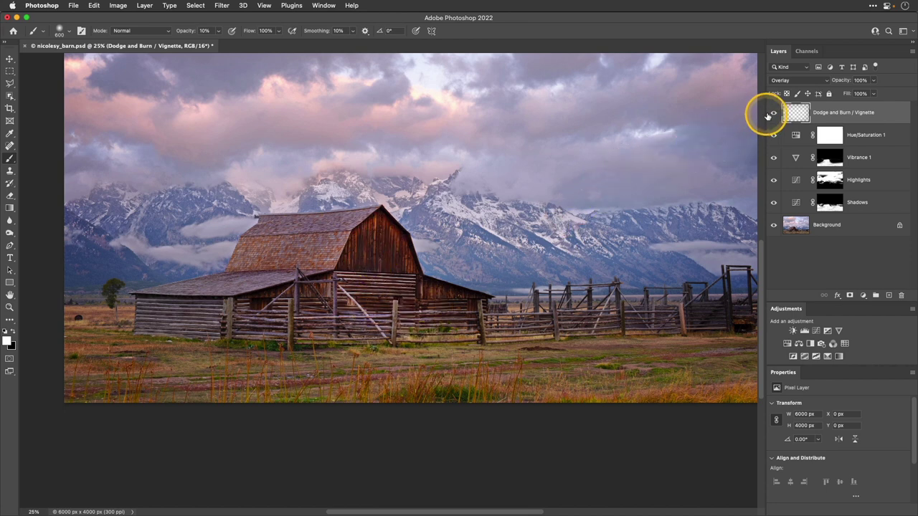
left_click(773, 115)
left_click(773, 115)
left_click(772, 115)
left_click(773, 114)
left_click(773, 115)
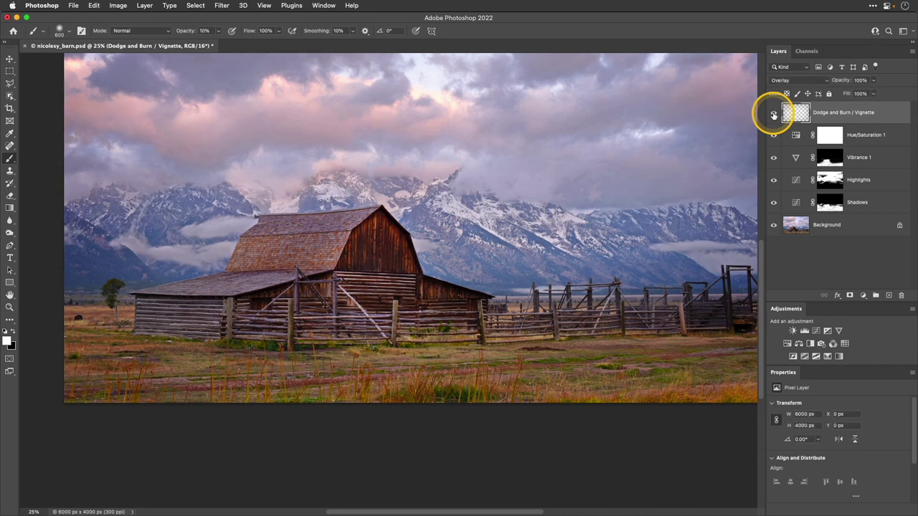
- Enlarge the white brush to 2200 px, brighten across the barn and the mountains behind it, and check the layer's effect
key("super+minus")
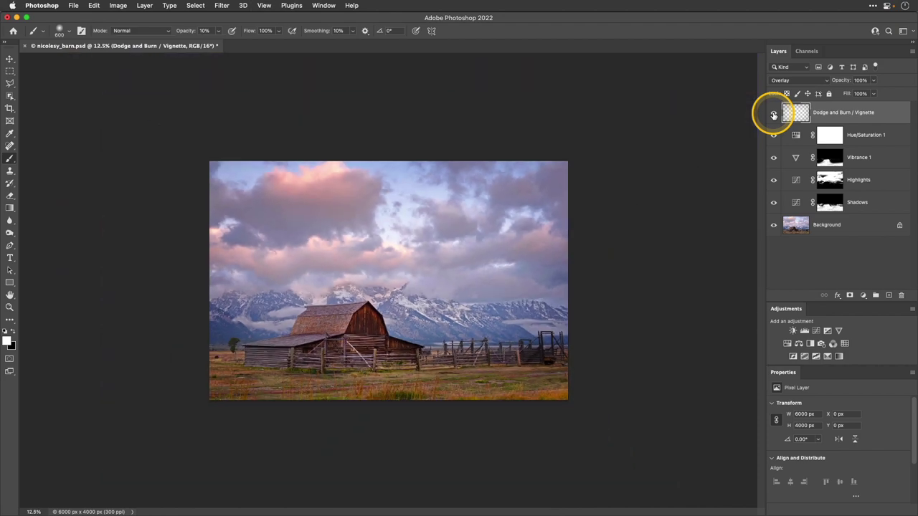
key("bracketright")
key("bracketright")
key("bracketright")
key("bracketright")
key("bracketright")
key("bracketright")
key("bracketright")
key("bracketright")
key("bracketright")
key("bracketright")
key("bracketright")
key("bracketright")
key("bracketright")
key("bracketright")
key("bracketright")
key("bracketright")
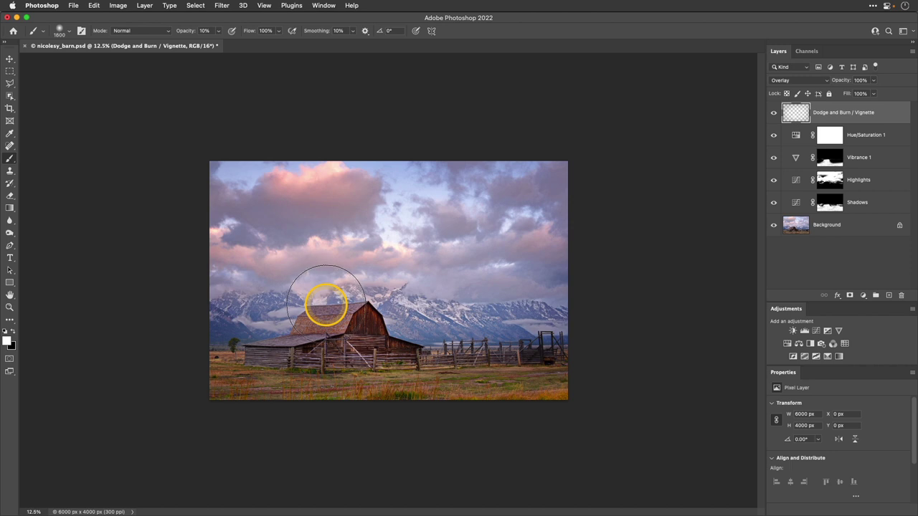
mouse_move(326, 305)
left_mouse_down()
mouse_move(461, 298)
mouse_move(462, 307)
mouse_move(285, 311)
mouse_move(351, 275)
mouse_move(446, 280)
mouse_move(491, 311)
left_mouse_up()
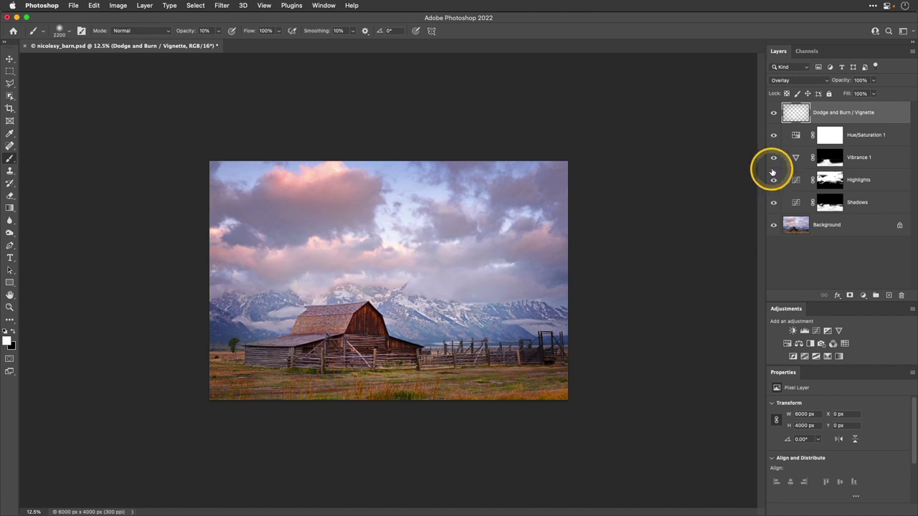
left_click(774, 113)
left_click(773, 112)
left_click(773, 113)
left_click(774, 113)
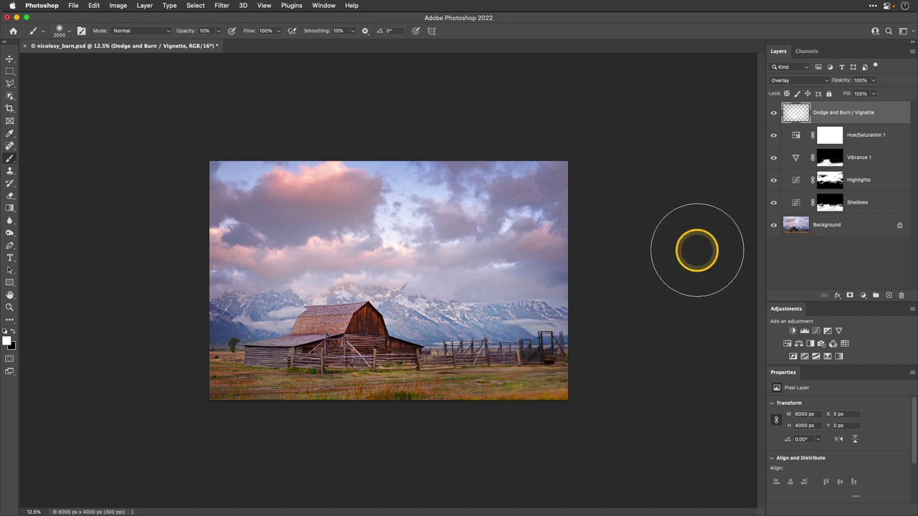
- Stamp all visible layers into a new merged layer above Dodge and Burn / Vignette
scroll(696, 252, "up", 3)
scroll(699, 255, "down", 2)
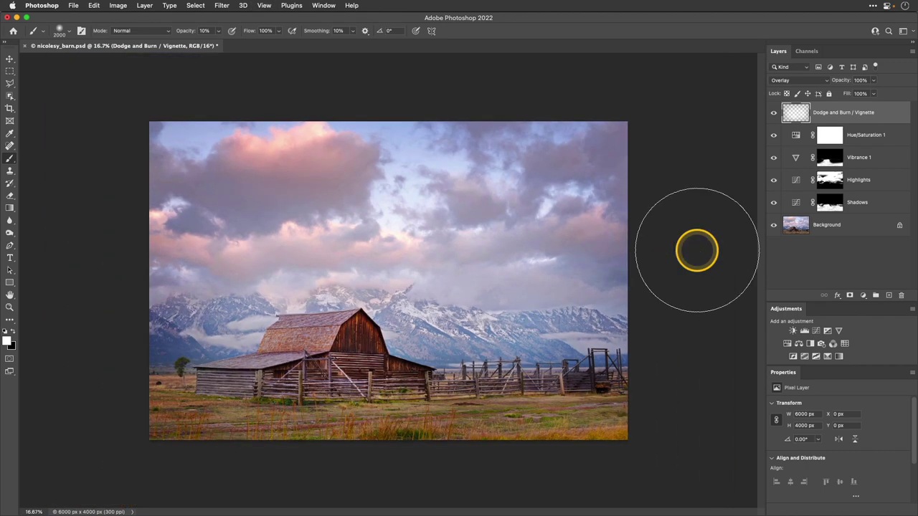
key("space")
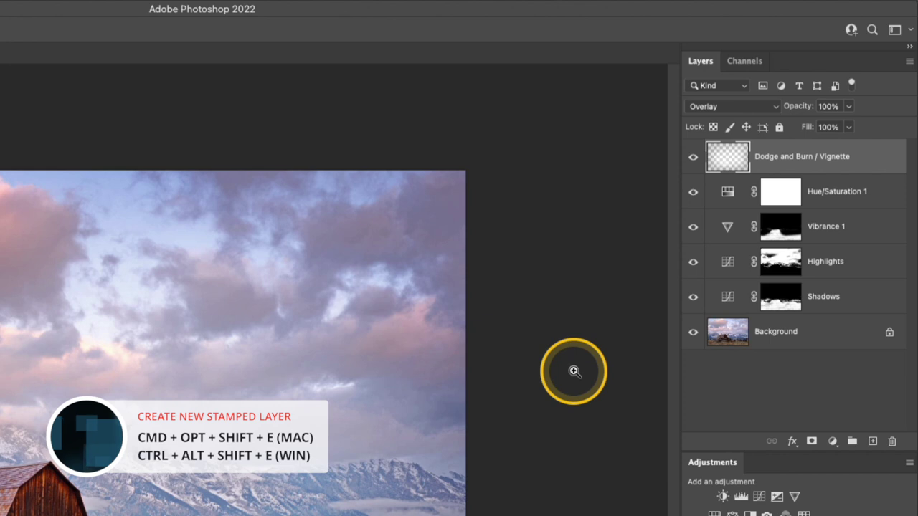
key("alt+shift+super+e")
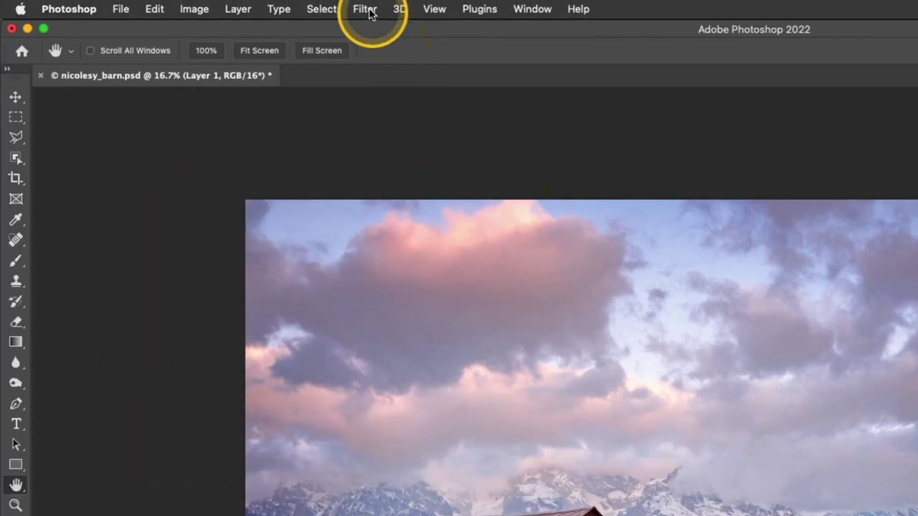
- Apply a Gaussian Blur with a radius of 47.2 pixels to the stamped layer
left_click(365, 8)
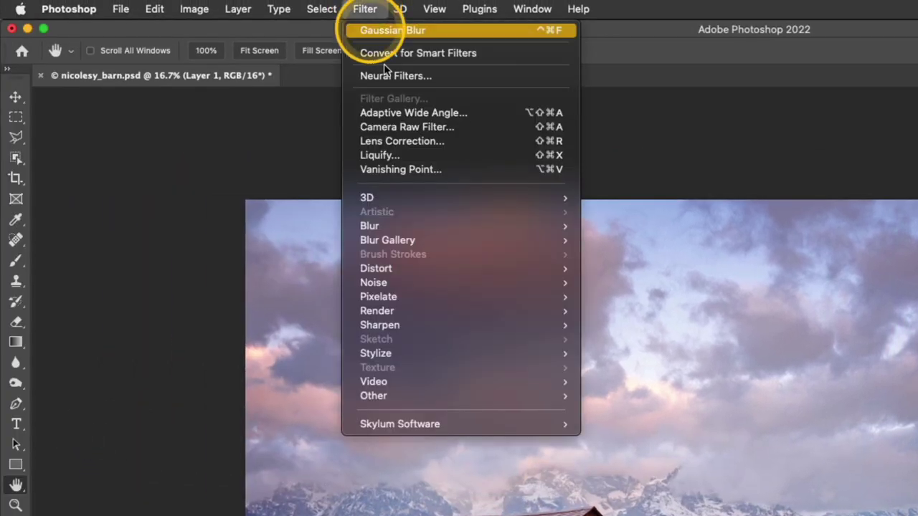
mouse_move(552, 226)
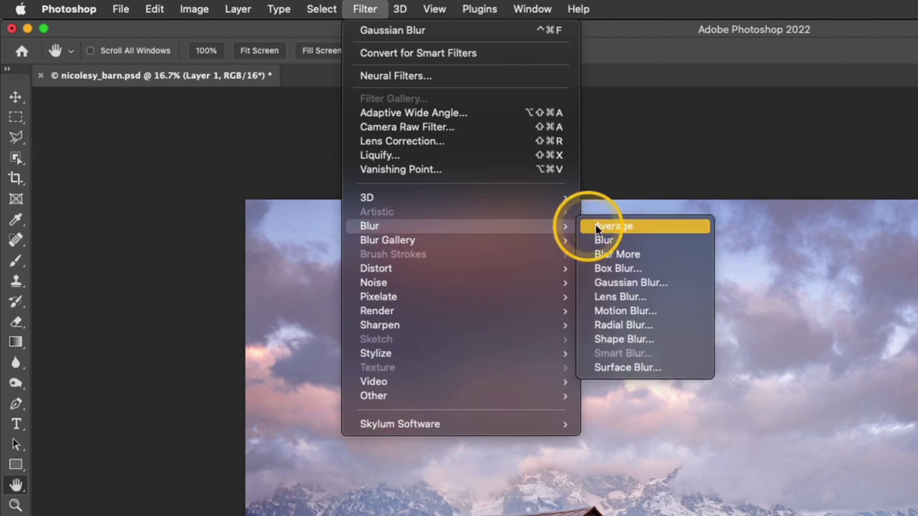
left_click(672, 286)
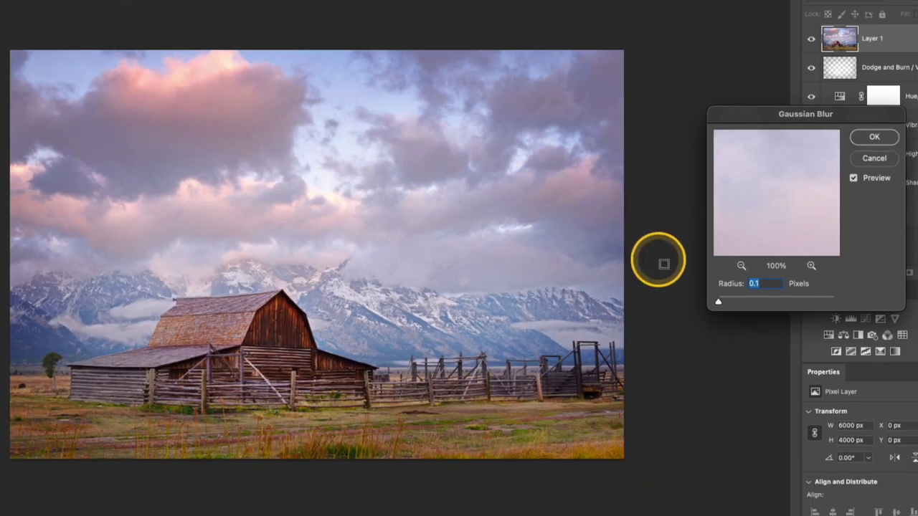
left_click_drag(717, 301, 781, 304)
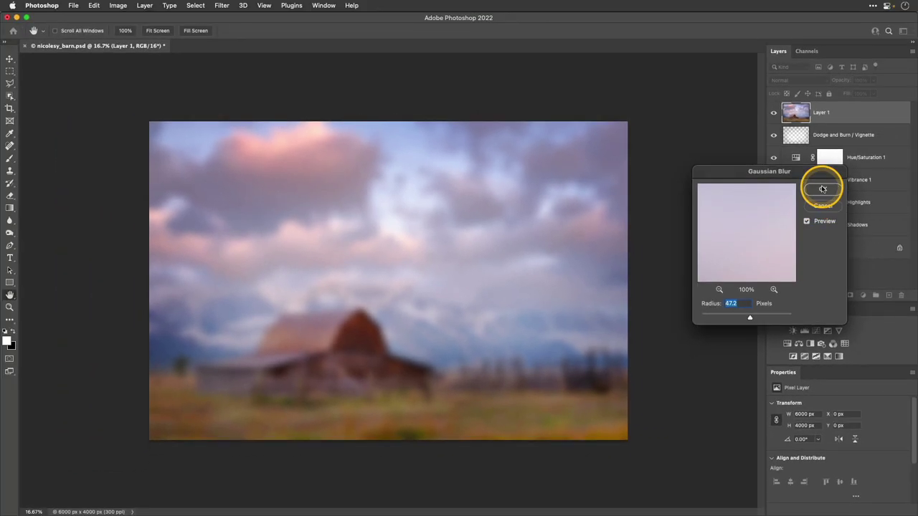
left_click(874, 137)
- Set the blurred layer's blend mode to Soft Light and compare the photo with and without it
left_click(806, 79)
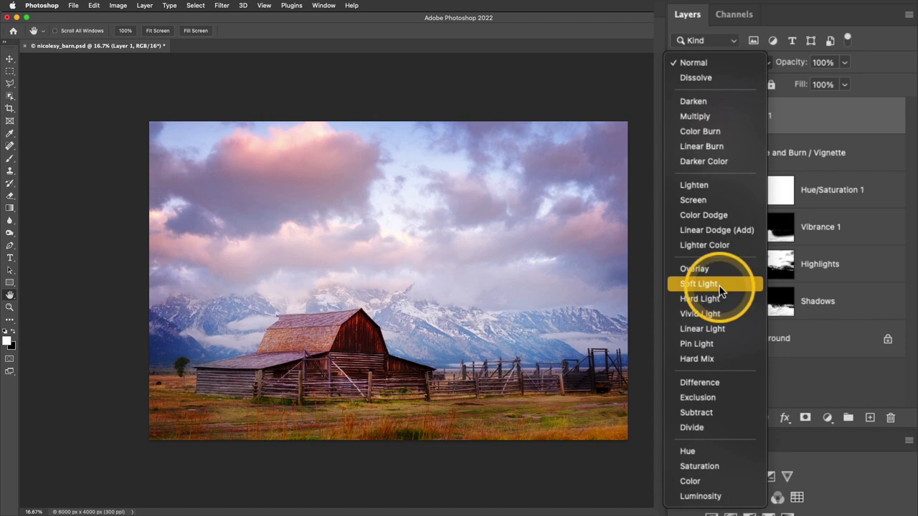
left_click(720, 286)
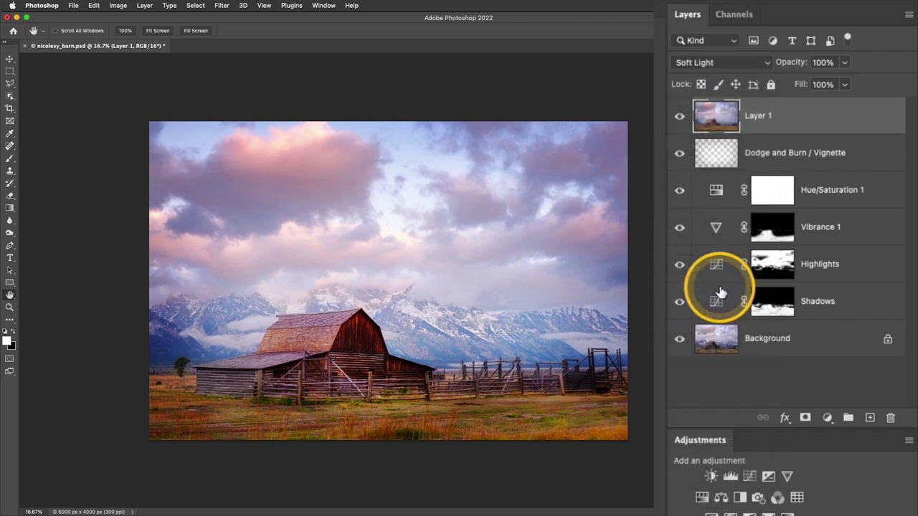
left_click(680, 117)
left_click(679, 117)
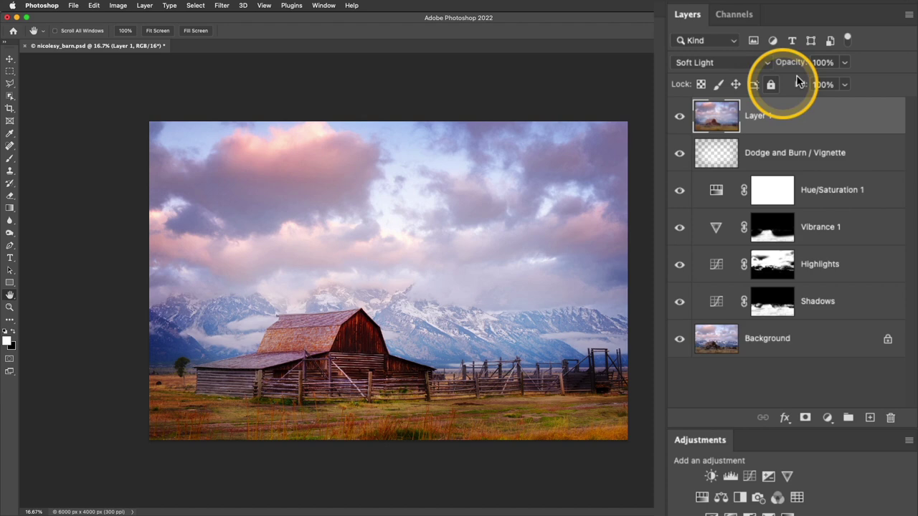
- Set the Soft Light layer's opacity to 30% and rename it Orton effect
left_click(845, 62)
left_click_drag(845, 82, 793, 87)
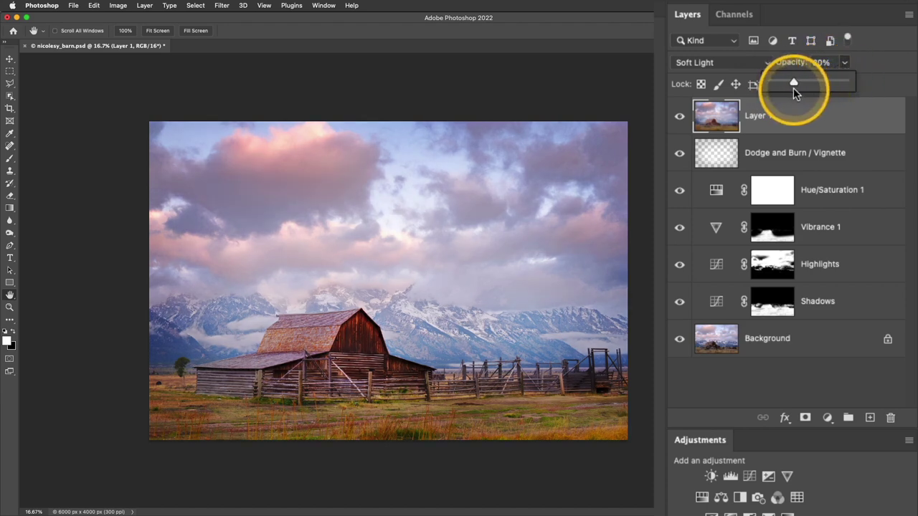
left_click(818, 118)
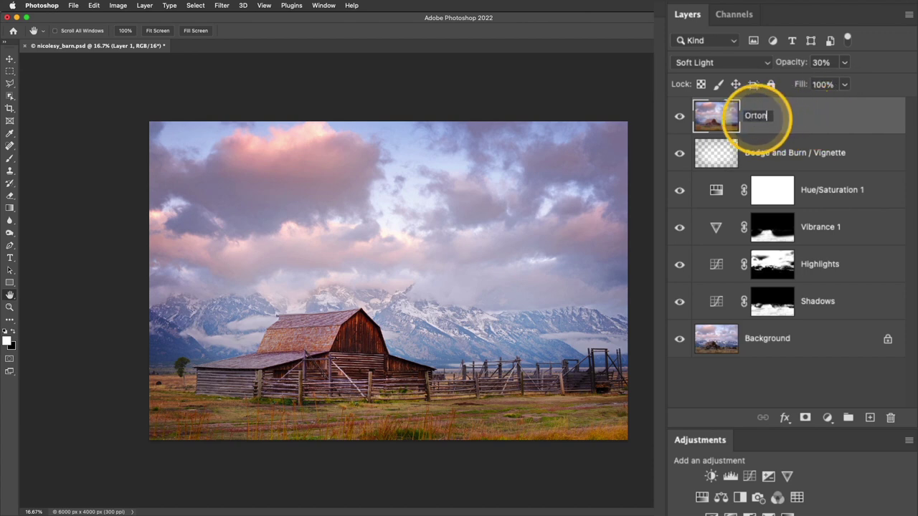
type("Orton effect")
key("Return")
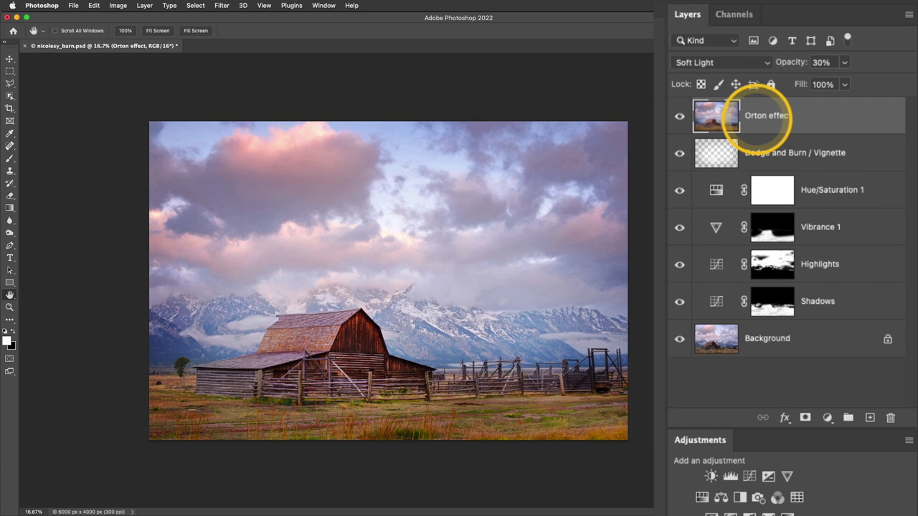
- Set the Orton effect layer's opacity to 42% and compare the edited photo with the Background layer alone
left_click(679, 117)
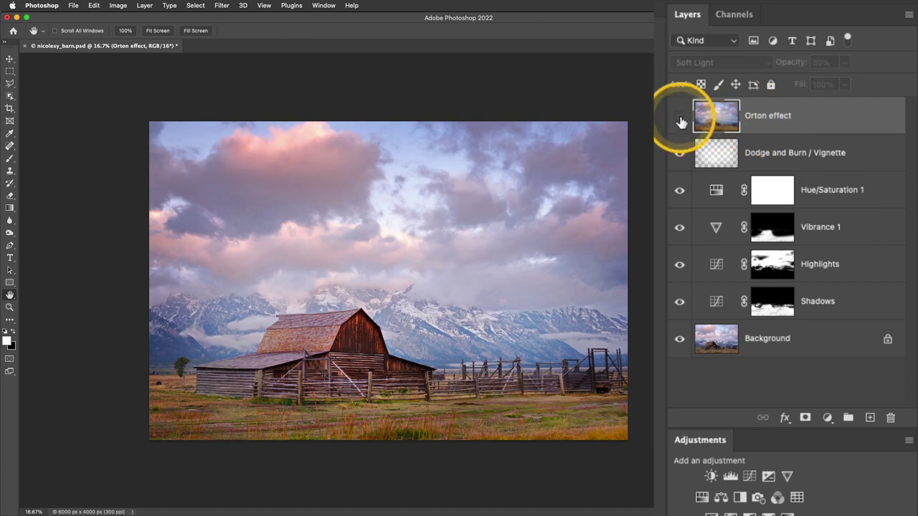
left_click(680, 119)
left_click(844, 62)
left_click_drag(846, 83, 851, 84)
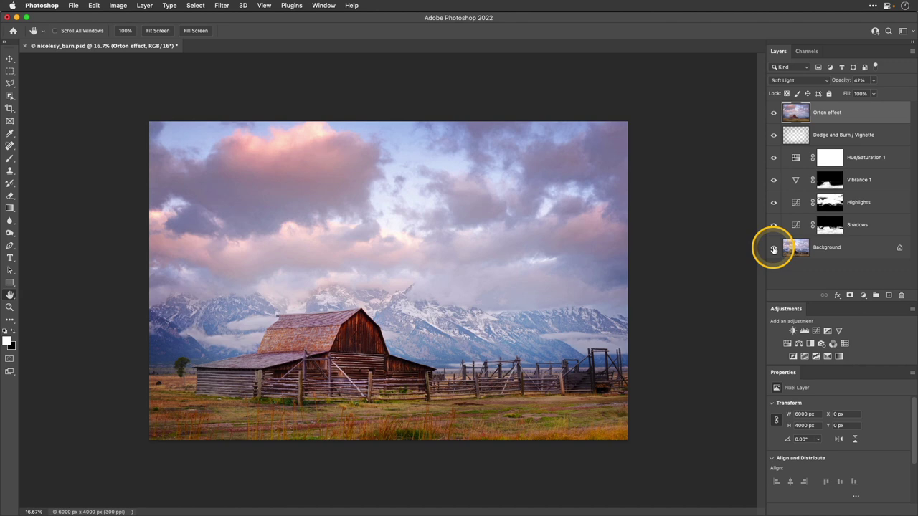
left_click(773, 249, "alt")
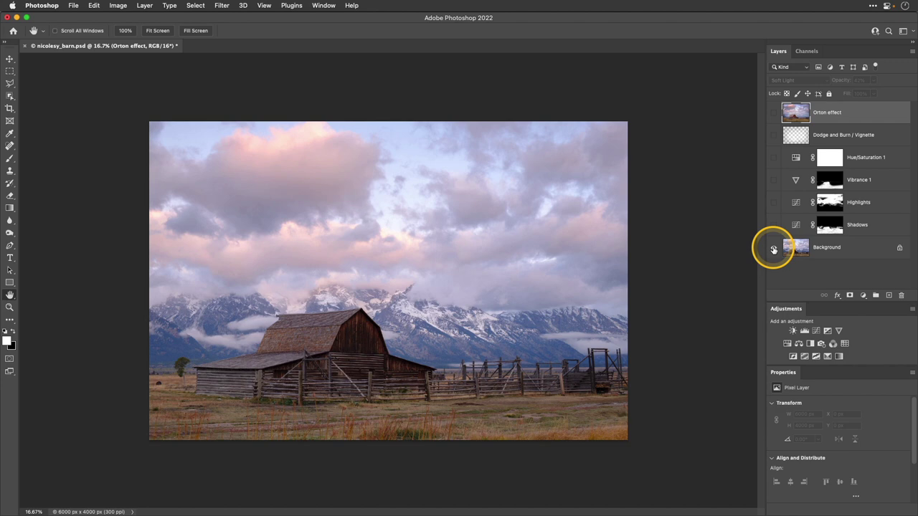
left_click(773, 249, "alt")
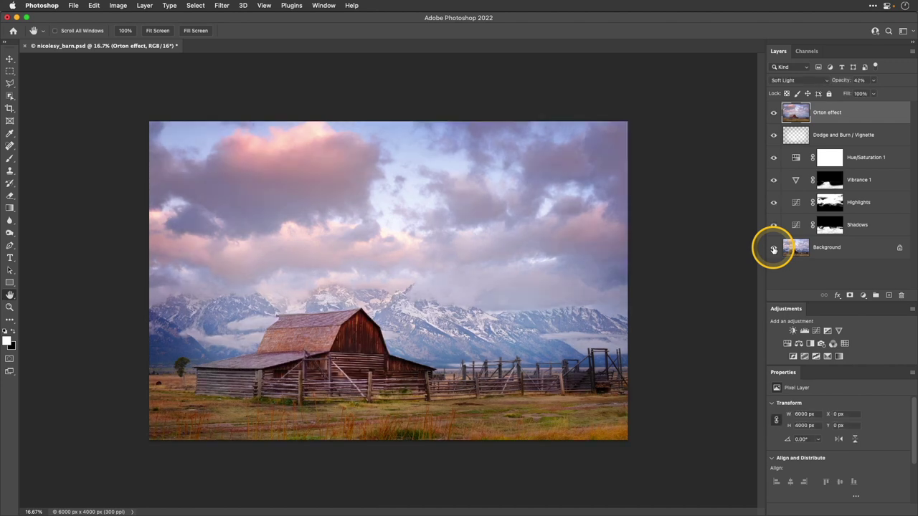